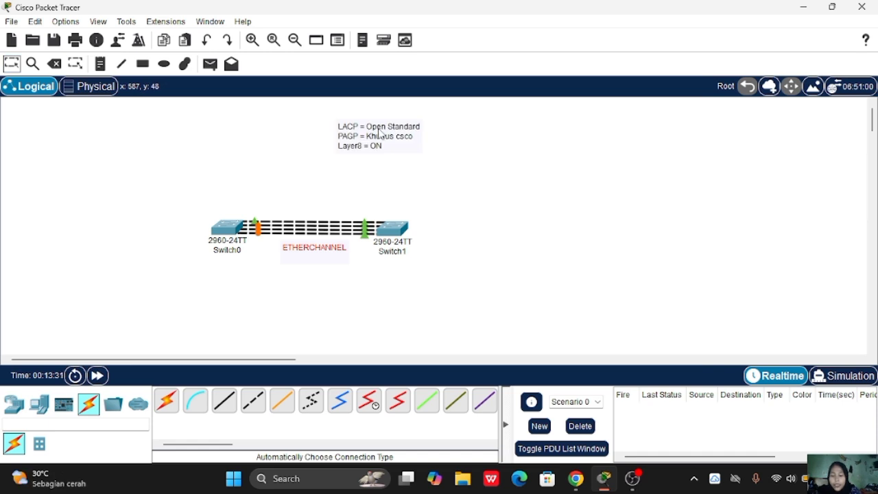
Step: Move the LACP/PAGP/Layer3 note slightly down and to the right above the two switches
{"action": "mouse_move", "coordinate": [380, 133]}
{"action": "left_mouse_down"}
{"action": "mouse_move", "coordinate": [316, 127]}
{"action": "mouse_move", "coordinate": [391, 136]}
{"action": "left_mouse_up"}
{"action": "left_click", "coordinate": [409, 171]}
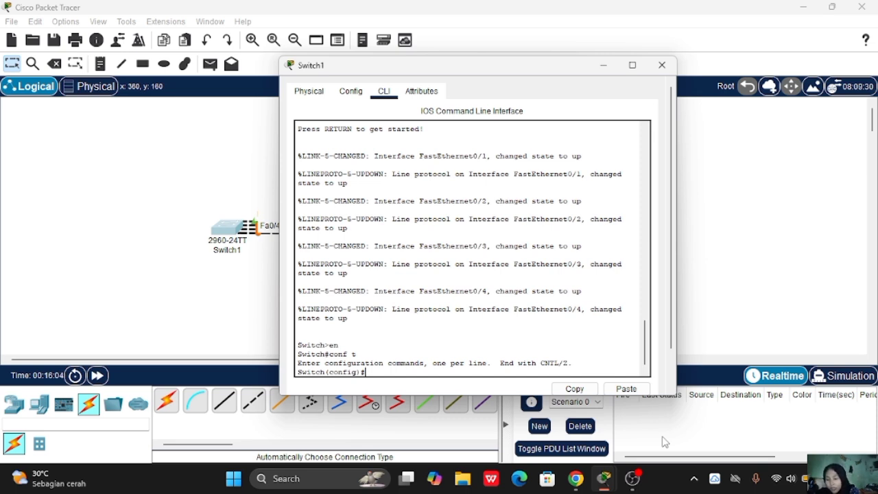
Step: On Switch1, set the interface range fa0/1-4 to switchport mode trunk
{"action": "type", "text": "int ra"}
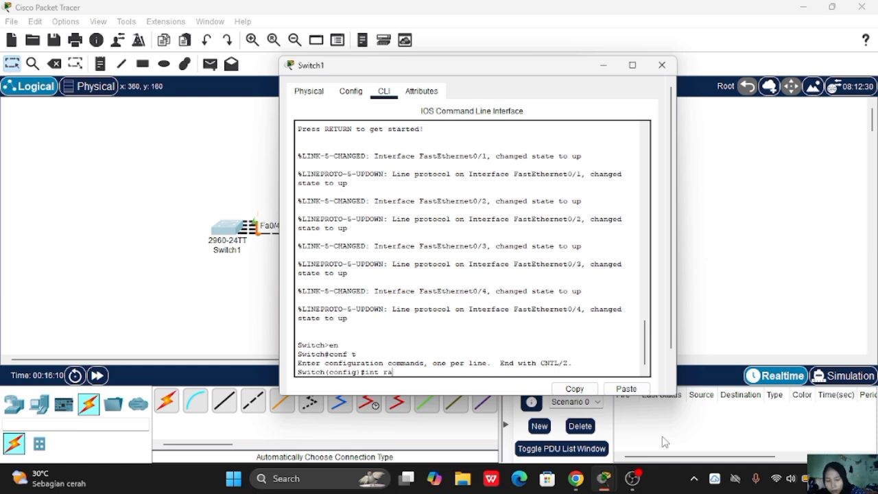
{"action": "type", "text": "nge fa0/1"}
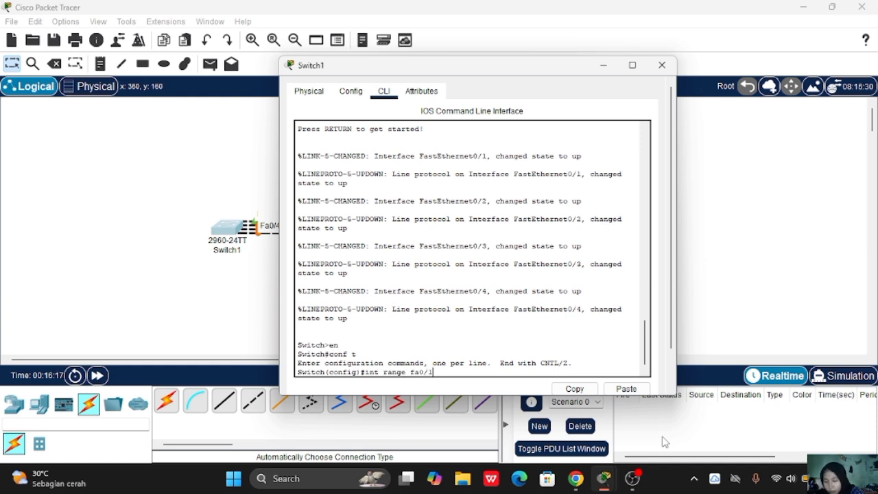
{"action": "type", "text": "-4"}
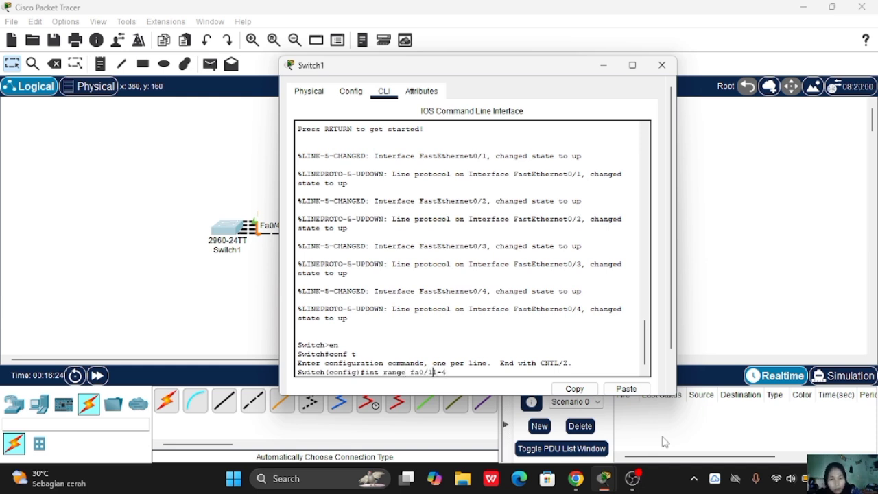
{"action": "key", "text": "Return"}
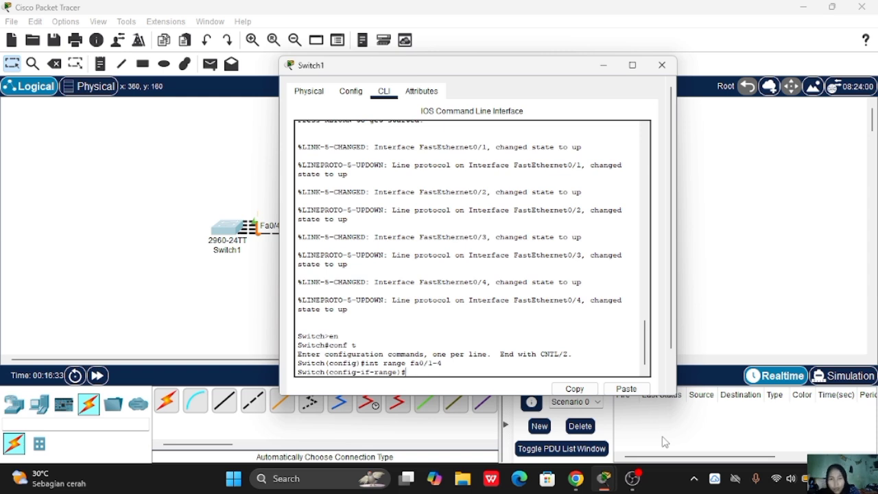
{"action": "type", "text": "switch"}
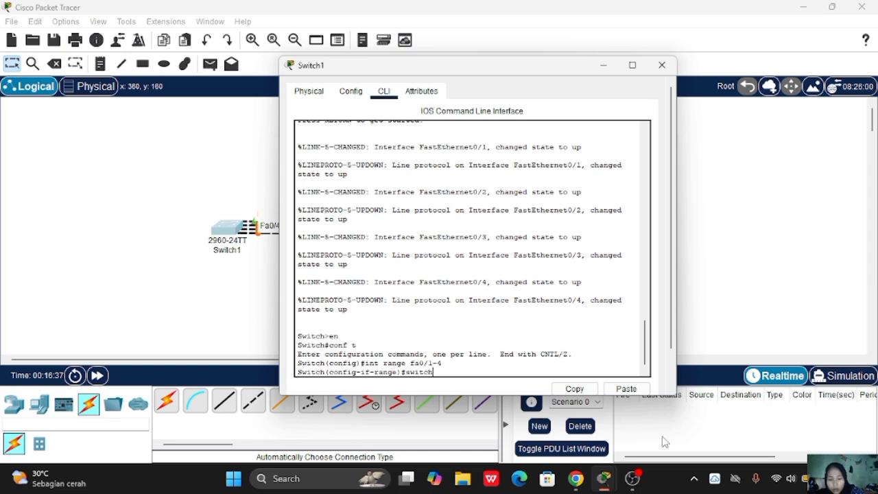
{"action": "type", "text": "port"}
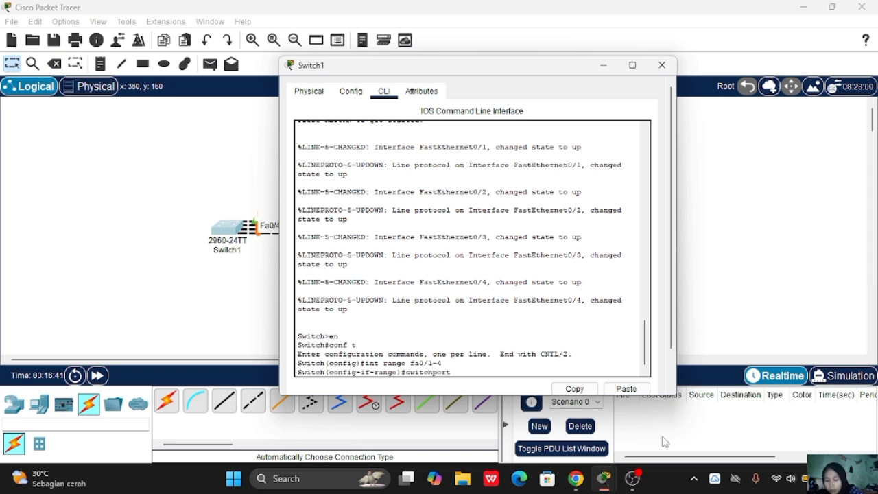
{"action": "type", "text": " m"}
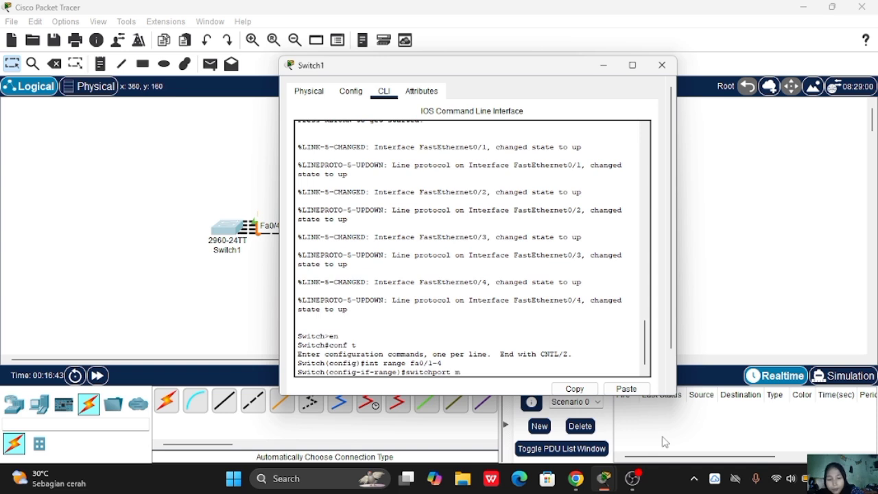
{"action": "type", "text": "ode trunk"}
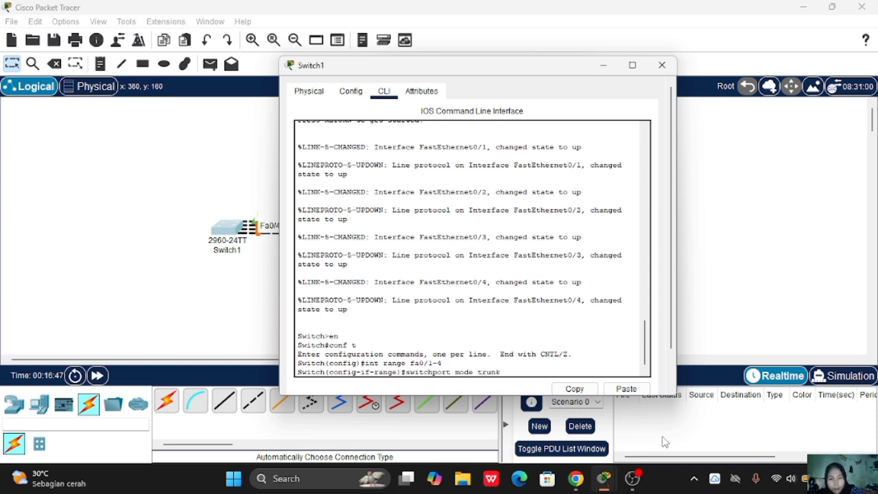
{"action": "key", "text": "Return"}
{"action": "key", "text": "Return"}
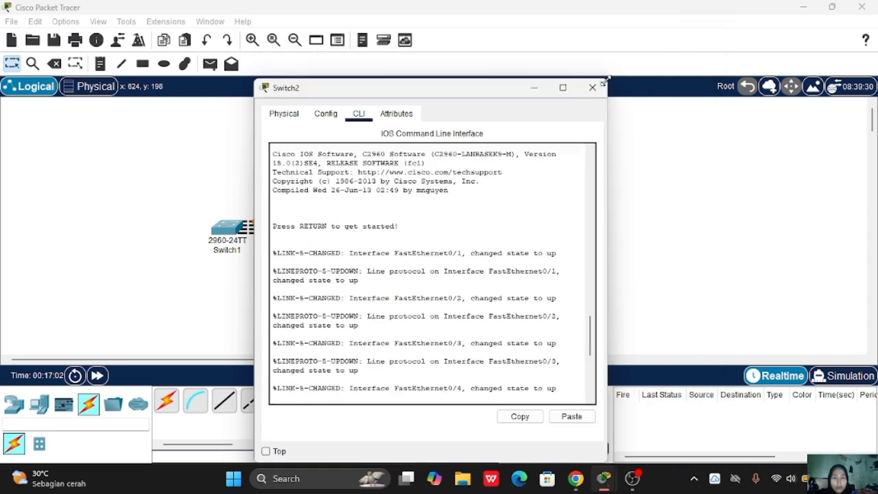
Step: On Switch2, enter global configuration mode and set the interface range fa0/1-4 to switchport mode trunk
{"action": "type", "text": "en"}
{"action": "key", "text": "Return"}
{"action": "type", "text": "conf t"}
{"action": "key", "text": "Return"}
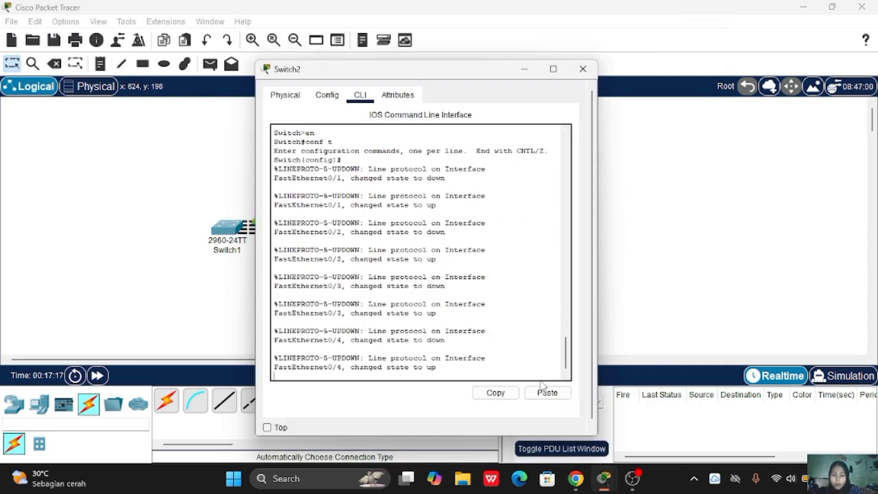
{"action": "type", "text": "int range fa0/1-4"}
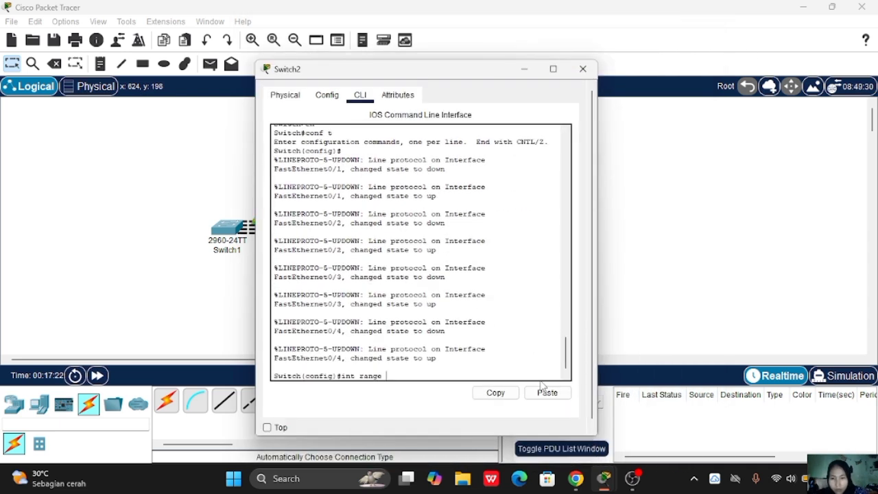
{"action": "key", "text": "Return"}
{"action": "type", "text": "switchport mode trunk"}
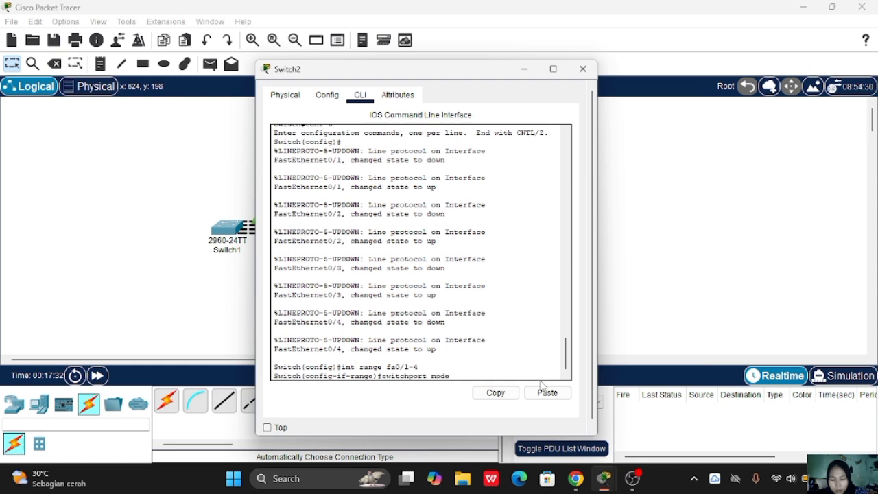
{"action": "key", "text": "Return"}
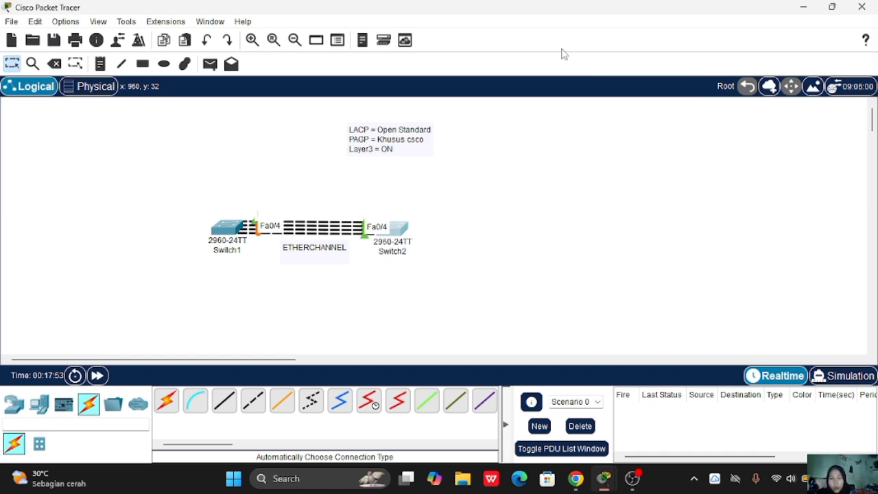
Step: In Switch2's command line, query the channel-group numbers available for the fa0/1-4 range
{"action": "left_click", "coordinate": [398, 230]}
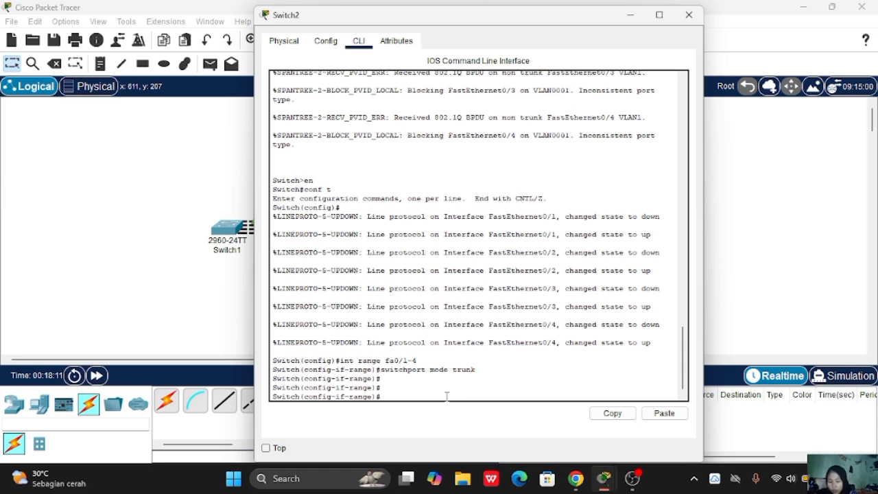
{"action": "type", "text": "ch"}
{"action": "type", "text": "a"}
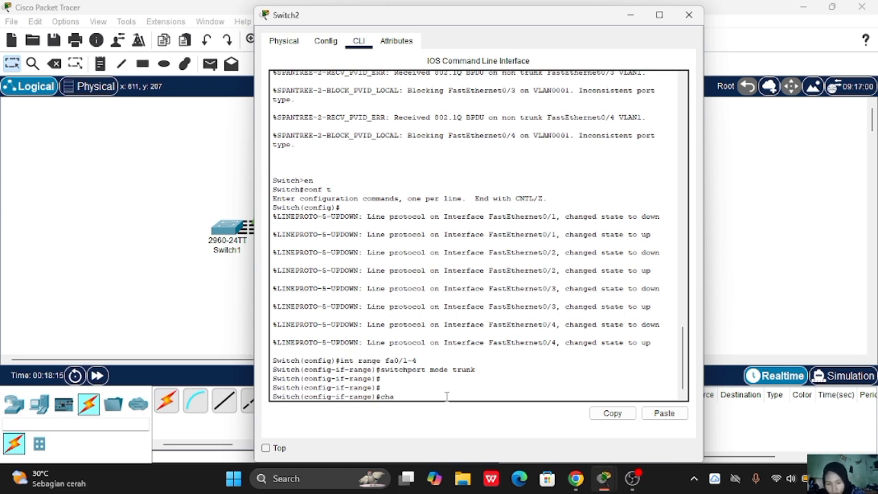
{"action": "type", "text": "nnel"}
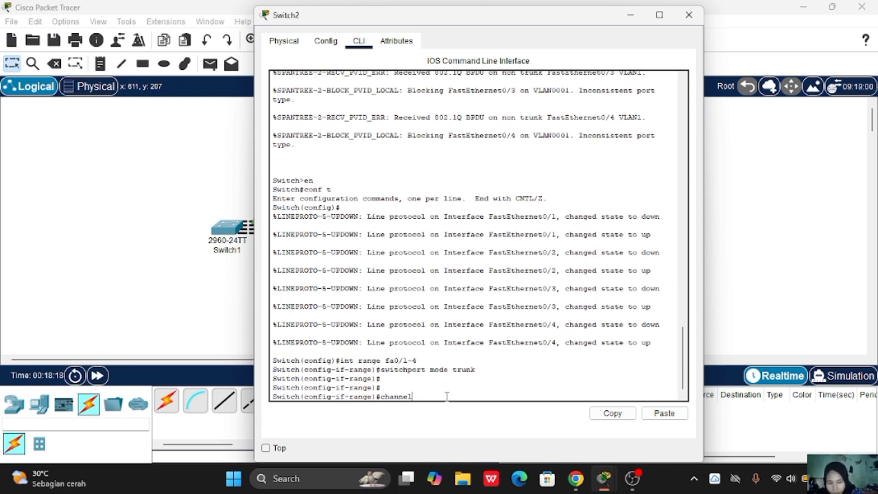
{"action": "type", "text": "-group"}
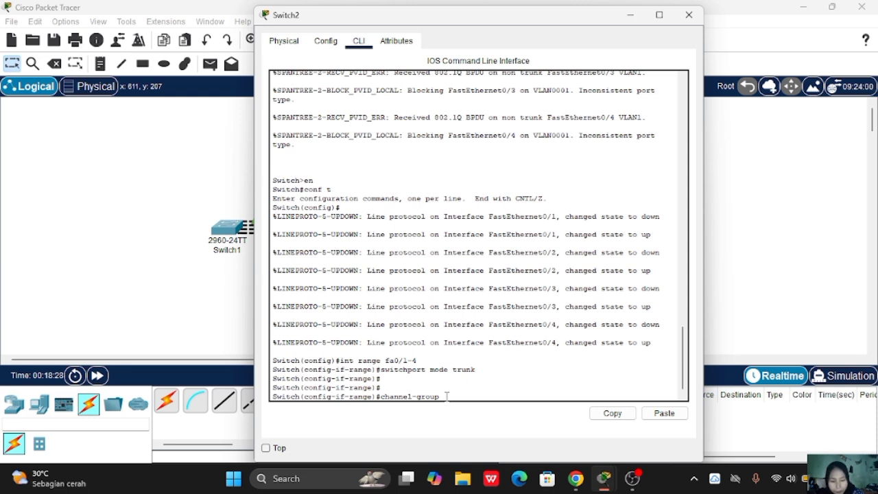
{"action": "type", "text": " ?"}
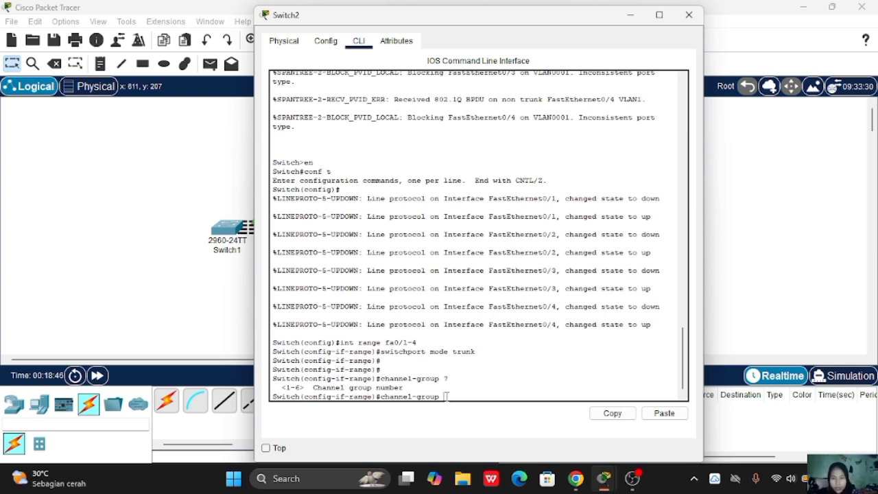
Step: Query the mode options available for channel-group 1 on Switch2
{"action": "type", "text": "1"}
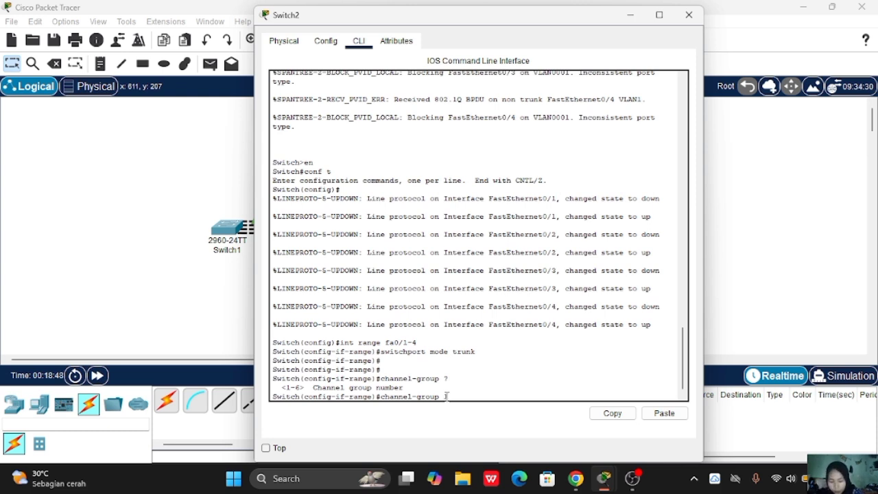
{"action": "type", "text": " mode"}
{"action": "key", "text": "Return"}
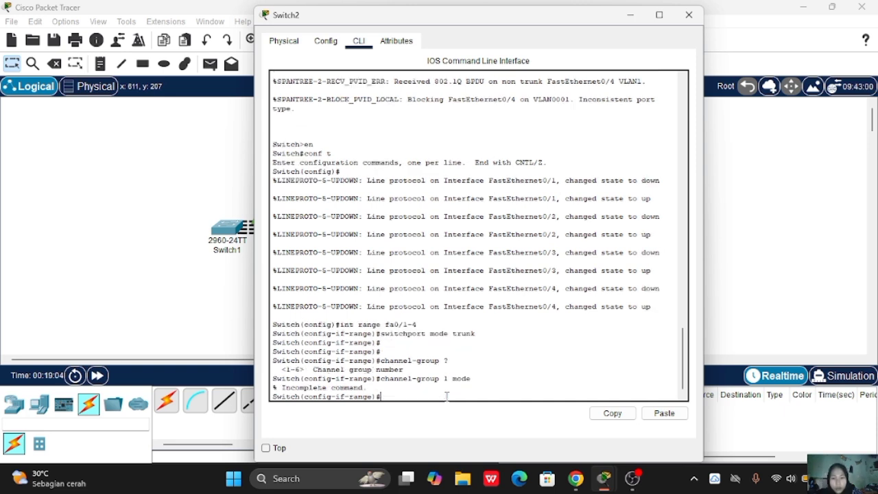
{"action": "key", "text": "Up"}
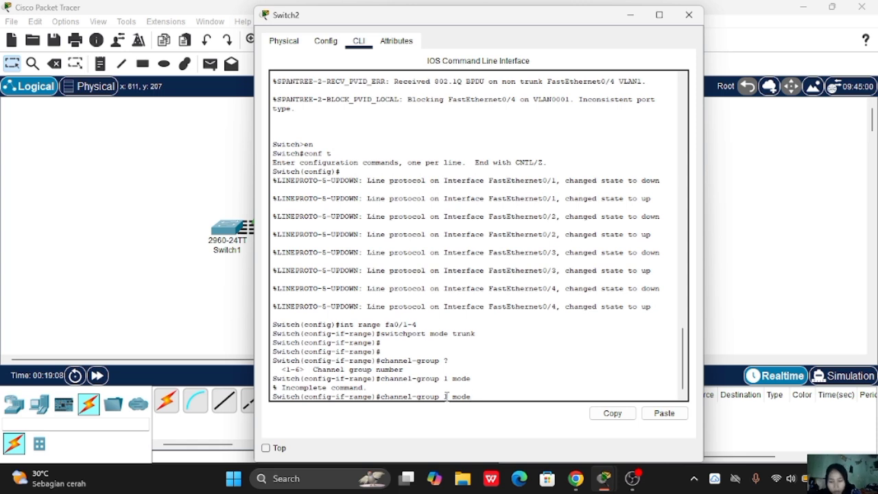
{"action": "type", "text": "?"}
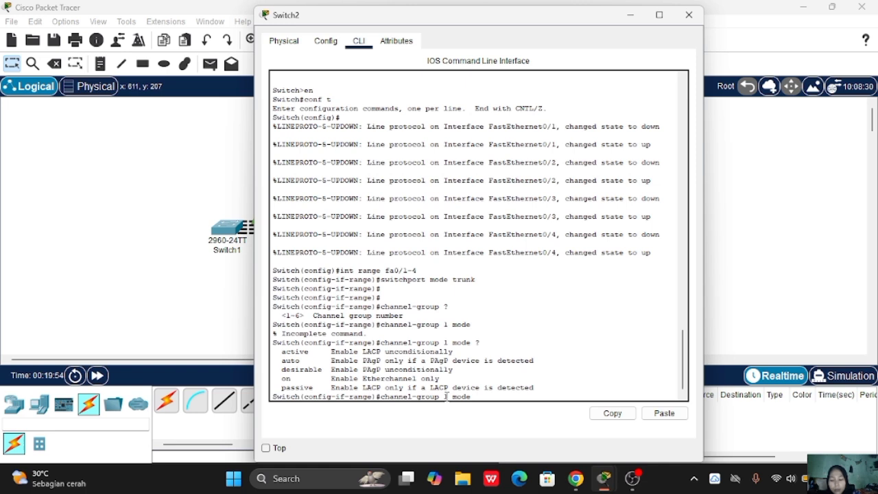
Step: Assign Switch2's fa0/1-4 range to channel-group 1 in passive mode and close the switch's window
{"action": "type", "text": "passive"}
{"action": "key", "text": "Return"}
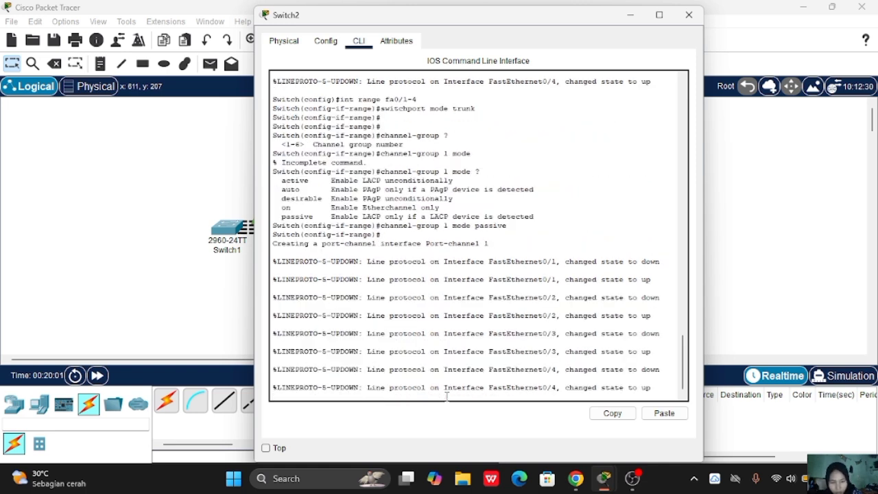
{"action": "key", "text": "Return"}
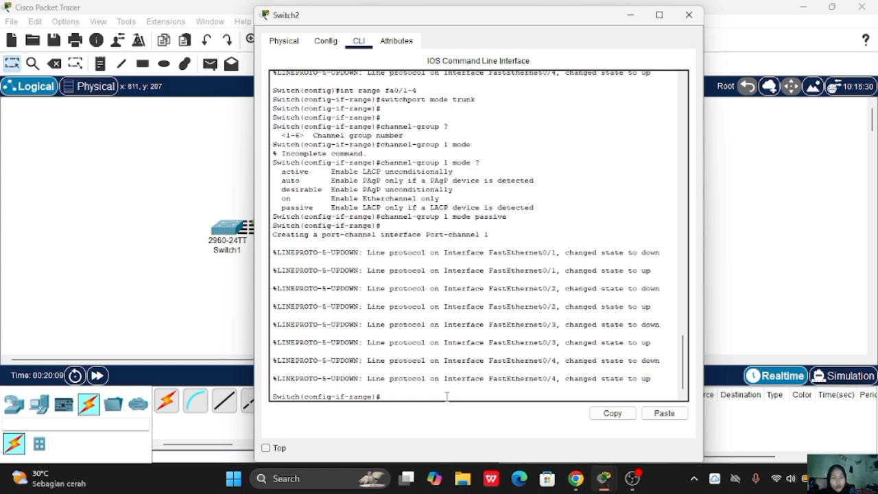
{"action": "left_click", "coordinate": [689, 14]}
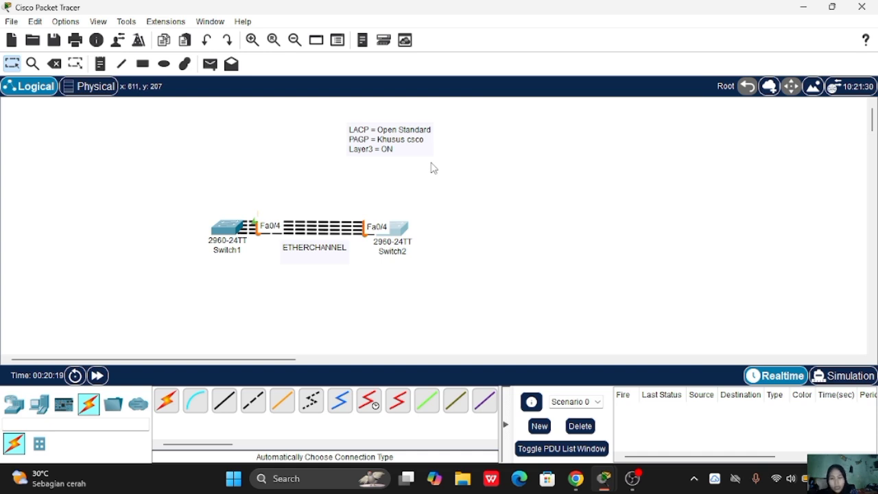
Step: On Switch1, assign the fa0/1-4 range to channel-group 1 in active mode
{"action": "left_click", "coordinate": [229, 234]}
{"action": "type", "text": "chan"}
{"action": "type", "text": "nel-group "}
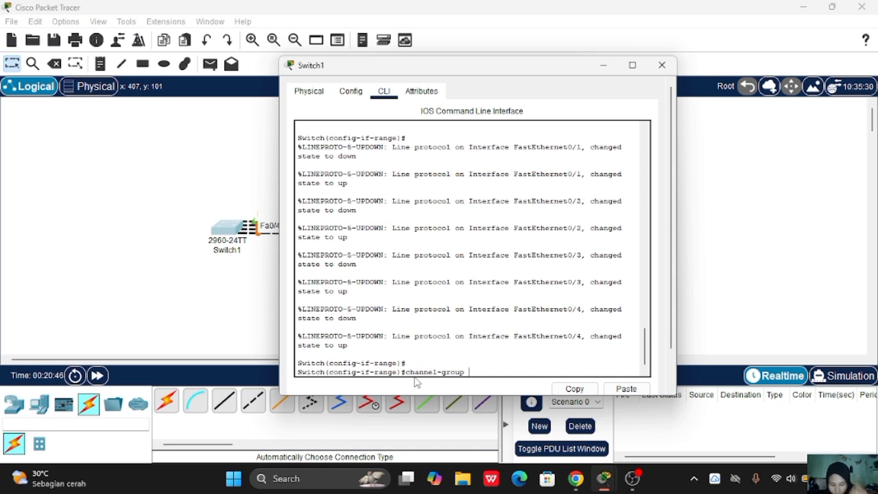
{"action": "type", "text": "1"}
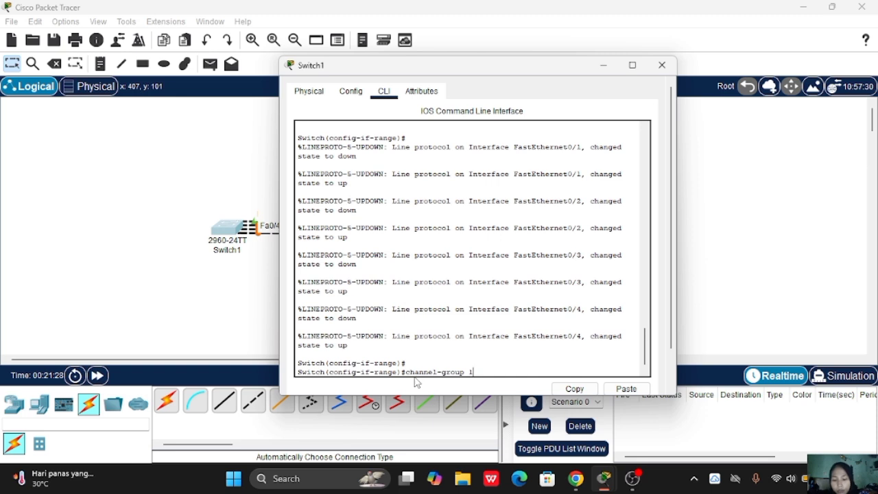
{"action": "type", "text": "mode active"}
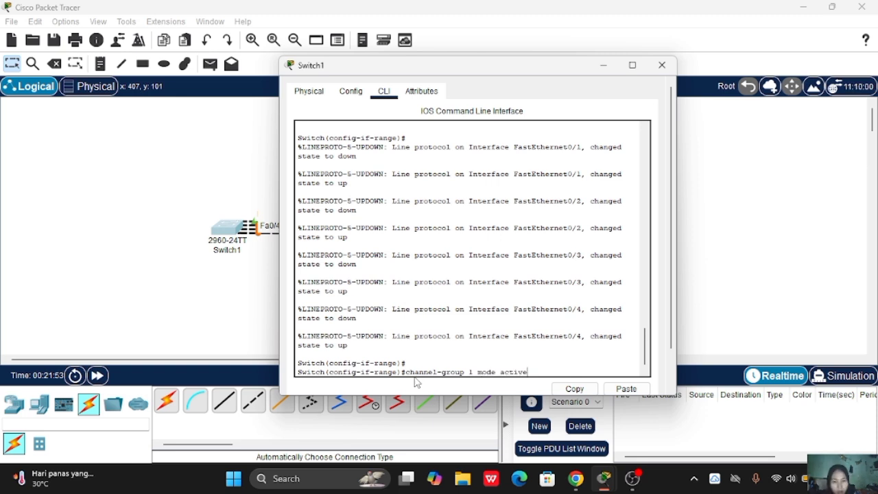
{"action": "key", "text": "Return"}
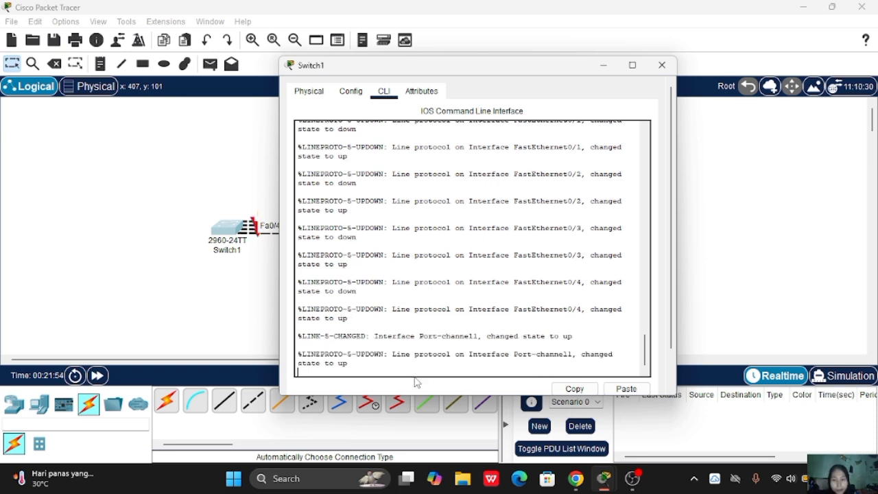
{"action": "key", "text": "Return"}
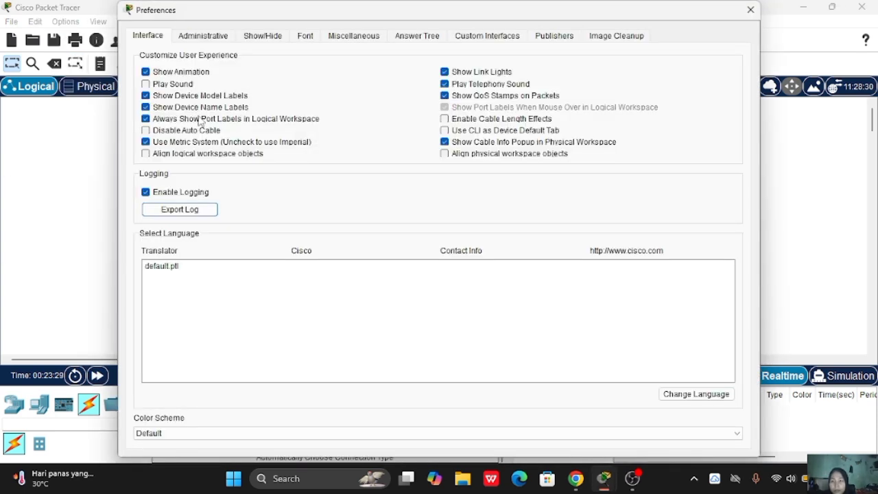
Step: Turn off Always Show Port Labels in Logical Workspace and close the preferences
{"action": "left_click", "coordinate": [202, 121]}
{"action": "left_click", "coordinate": [750, 12]}
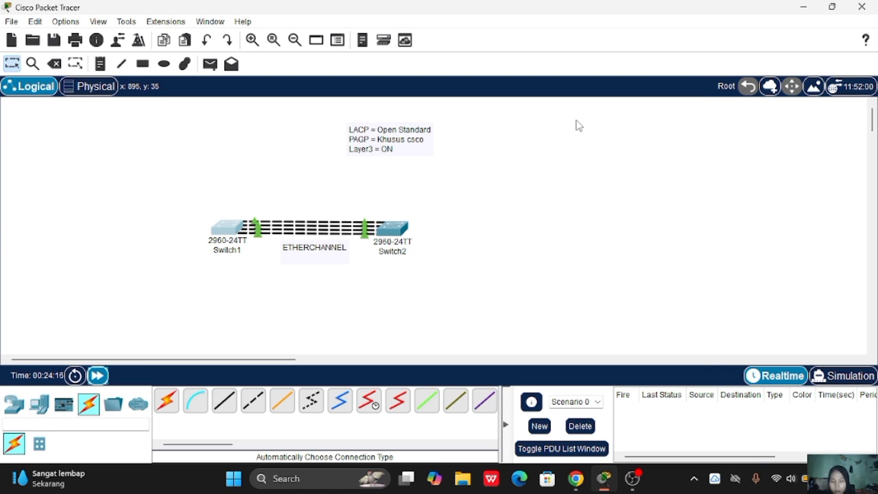
Step: Add a 3560-24PS multilayer switch to the workspace, to the right of Switch2
{"action": "left_click", "coordinate": [14, 403]}
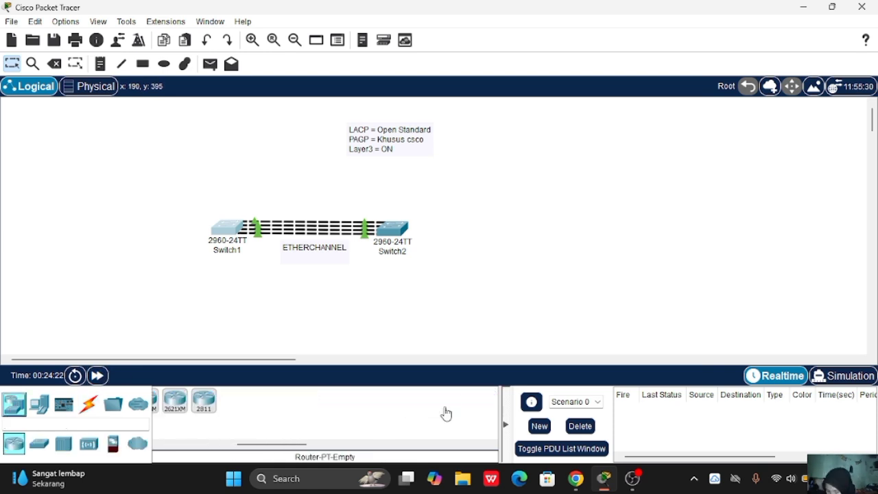
{"action": "left_click", "coordinate": [39, 444]}
{"action": "left_click", "coordinate": [253, 401]}
{"action": "left_click", "coordinate": [566, 226]}
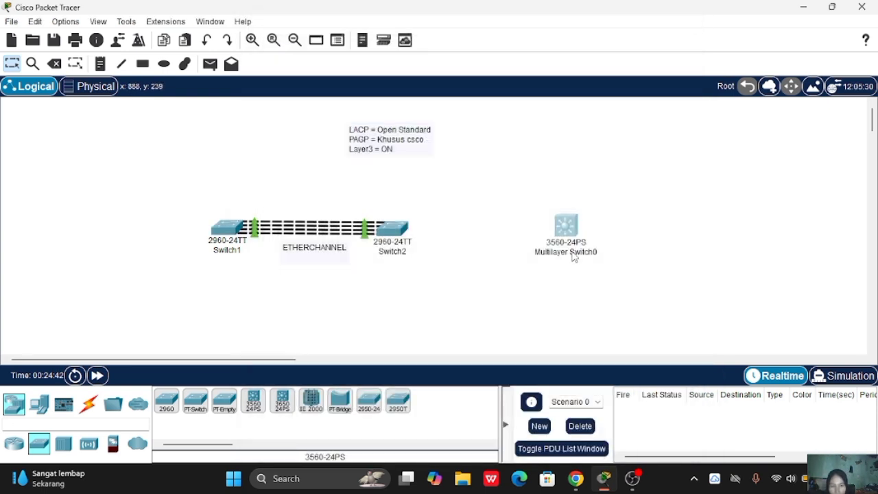
Step: Rename the newly added 3560-24PS switch as Multilayer Switch1
{"action": "left_click", "coordinate": [574, 253]}
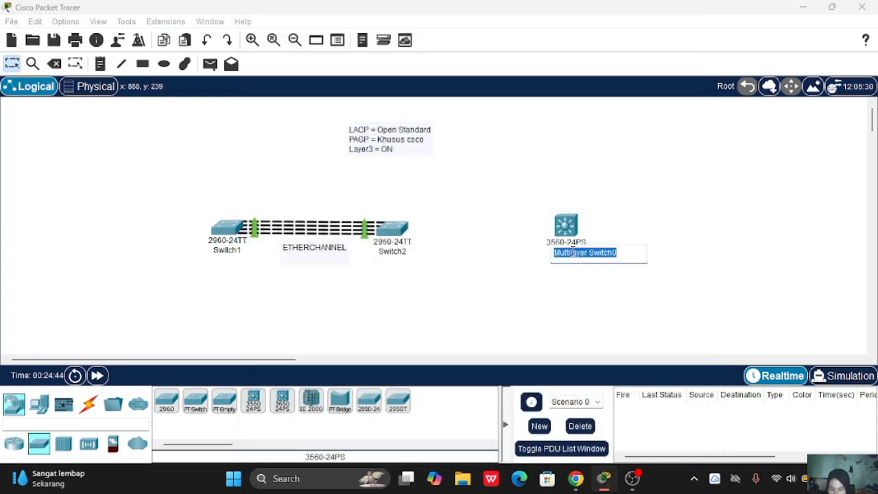
{"action": "left_click", "coordinate": [633, 254]}
{"action": "key", "text": "BackSpace"}
{"action": "type", "text": "1"}
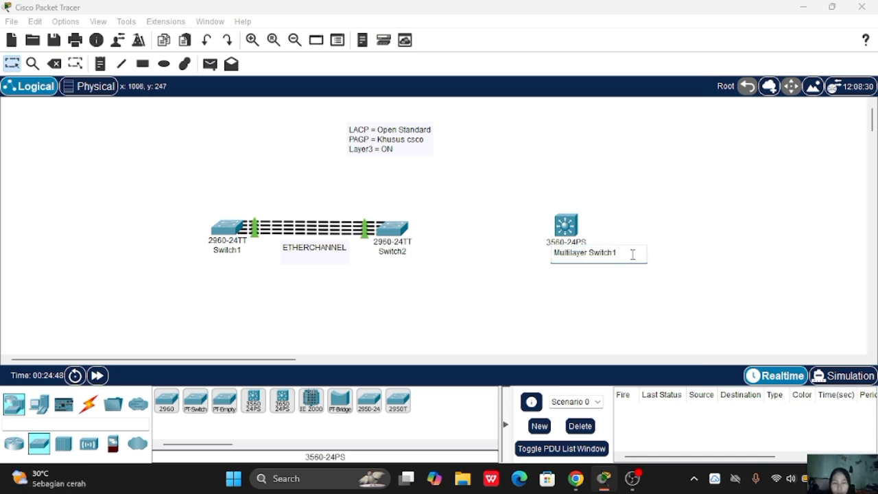
{"action": "key", "text": "Return"}
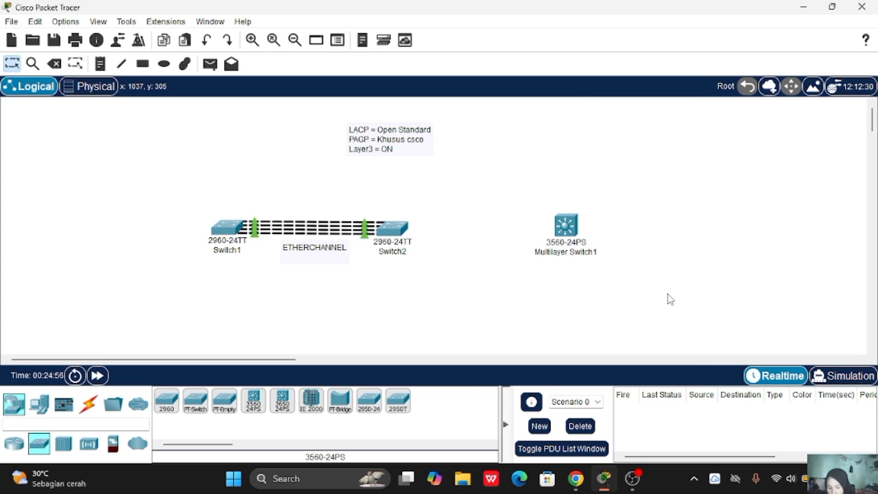
Step: Connect Switch2 to Multilayer Switch1 with three automatically chosen cables, using Fa0/5-7 on Switch2 and Fa0/1-3 on the multilayer switch
{"action": "left_click", "coordinate": [88, 403]}
{"action": "left_click", "coordinate": [168, 403]}
{"action": "left_click", "coordinate": [392, 228]}
{"action": "left_click", "coordinate": [566, 226]}
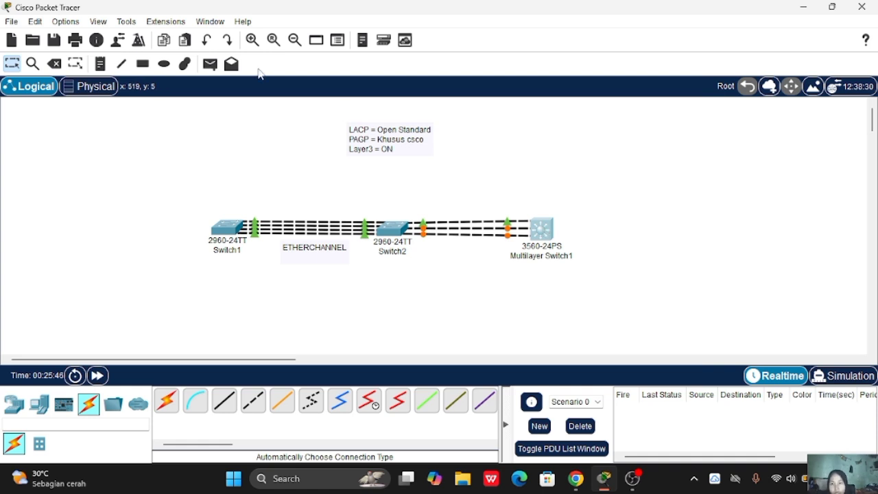
Step: Turn on Always Show Port Labels in Logical Workspace and close the preferences
{"action": "left_click", "coordinate": [66, 21]}
{"action": "left_click", "coordinate": [81, 35]}
{"action": "left_click", "coordinate": [751, 9]}
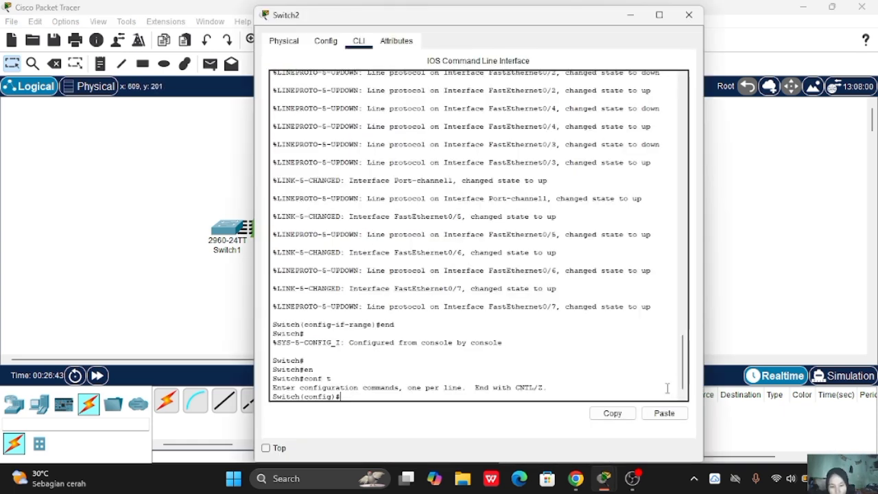
Step: Set Switch2's fa0/5-7 interface range to trunk mode and close the switch's window
{"action": "type", "text": "int range fa0/5-7"}
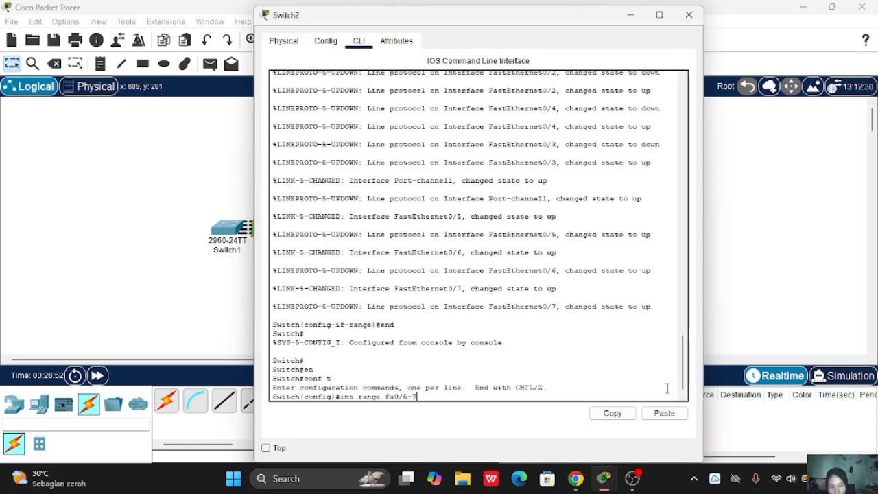
{"action": "key", "text": "Return"}
{"action": "type", "text": "sw"}
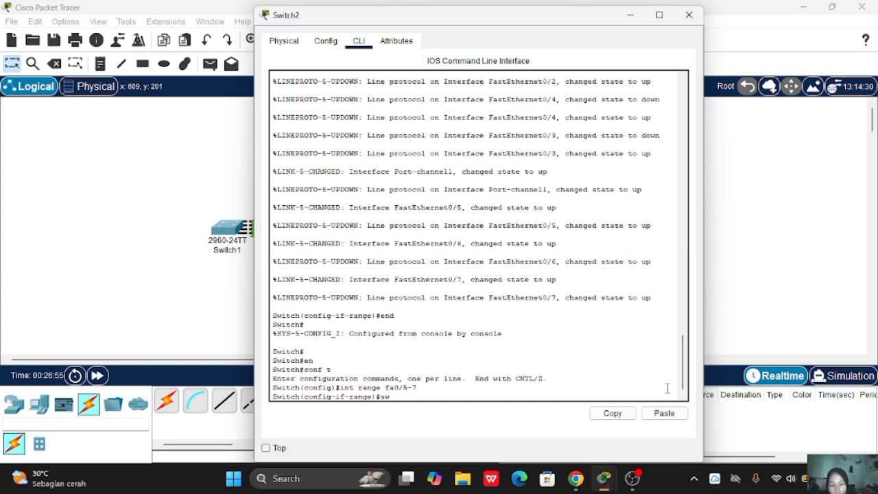
{"action": "type", "text": "itchport mode trunk"}
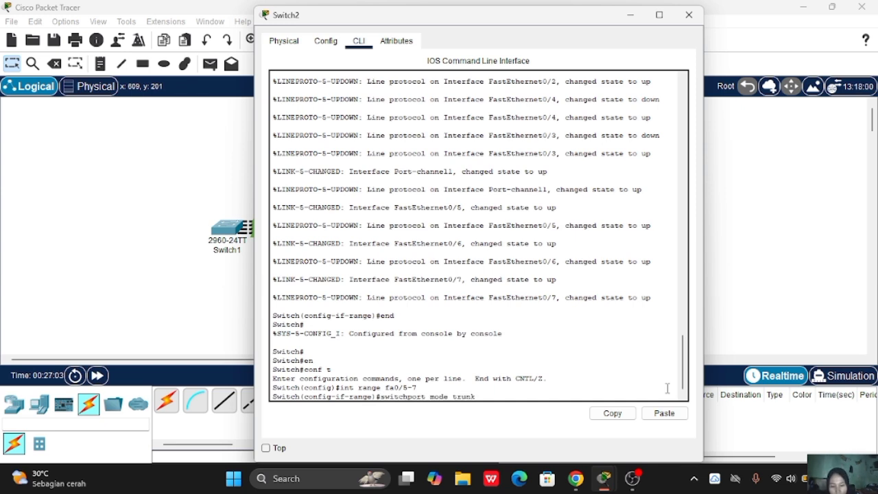
{"action": "key", "text": "Return"}
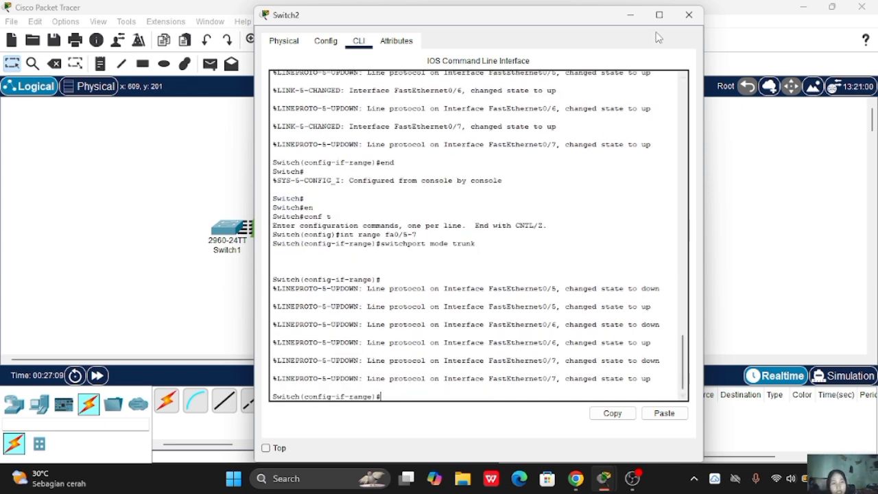
{"action": "left_click", "coordinate": [687, 16]}
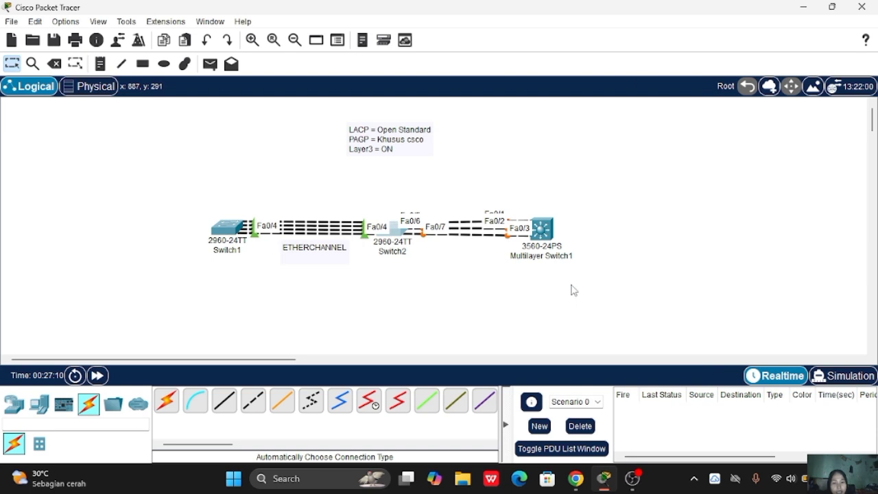
Step: On Multilayer Switch1's command line, enter interface configuration for the range fa0/1-3
{"action": "double_click", "coordinate": [542, 228]}
{"action": "left_click", "coordinate": [359, 41]}
{"action": "type", "text": "int range"}
{"action": "key", "text": "Return"}
{"action": "key", "text": "Up"}
{"action": "type", "text": "fa0/5-7"}
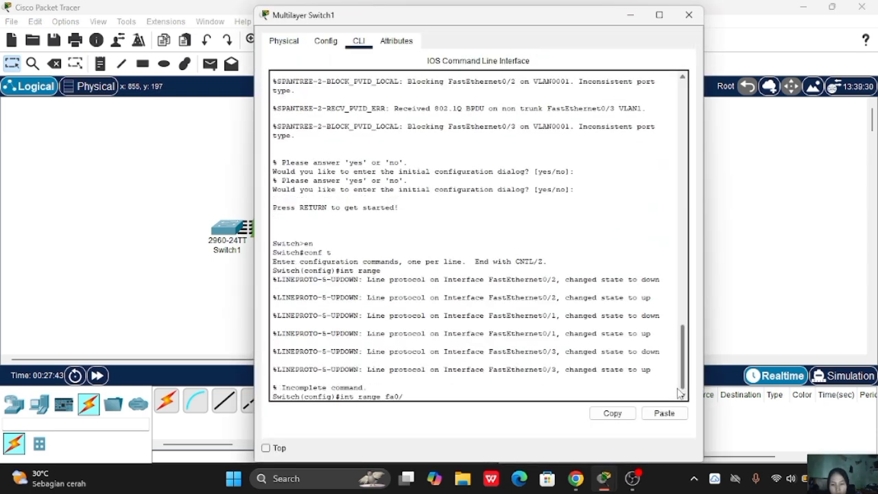
{"action": "key", "text": "BackSpace"}
{"action": "key", "text": "BackSpace"}
{"action": "key", "text": "BackSpace"}
{"action": "type", "text": "1-3"}
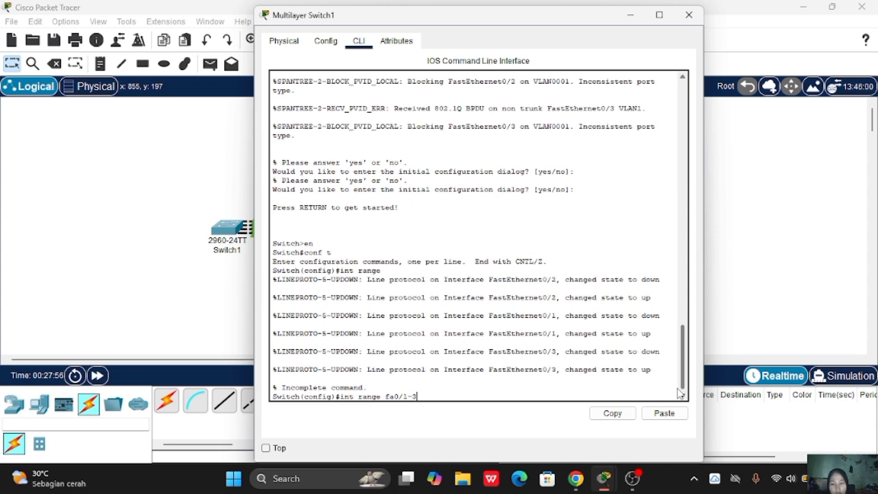
{"action": "key", "text": "Return"}
Step: Try to set Multilayer Switch1's fa0/1-3 range to trunk mode, and close the switch's window
{"action": "type", "text": "switchport mode trunk"}
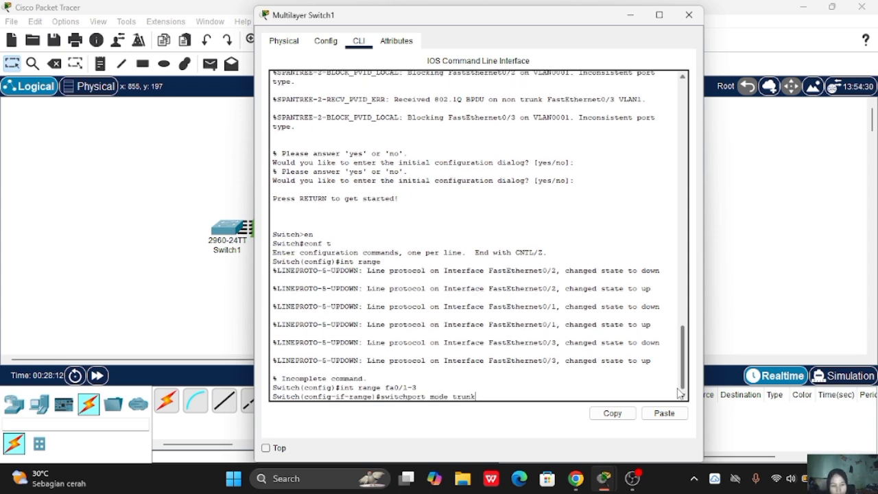
{"action": "key", "text": "Return"}
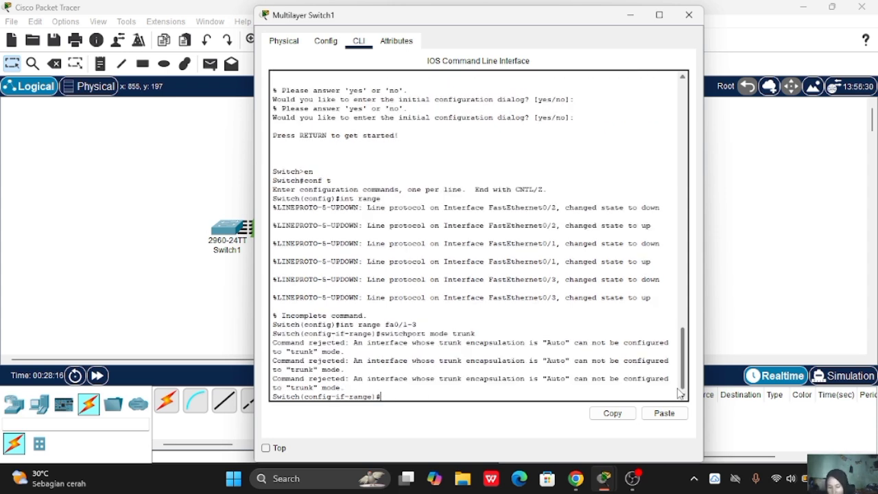
{"action": "left_click", "coordinate": [689, 15]}
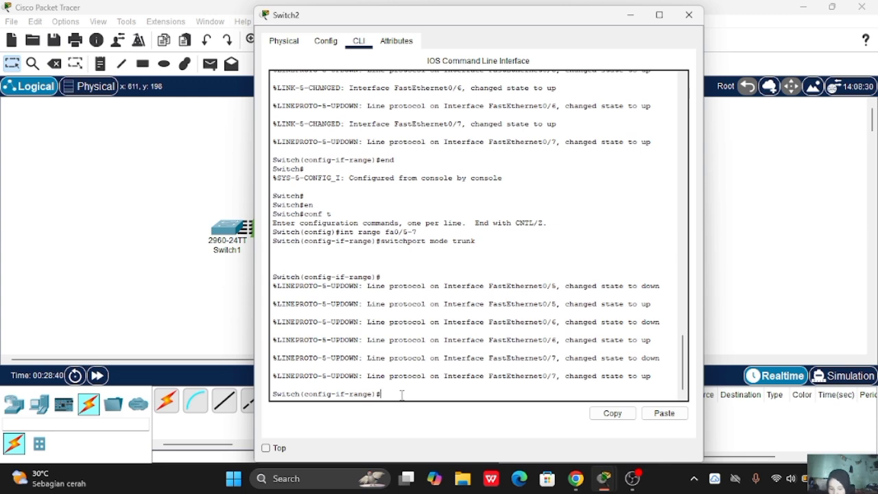
Step: On Switch2, list the available channel-group modes and assign the fa0/5-7 range to channel-group 2 in desirable mode
{"action": "type", "text": "channel-group"}
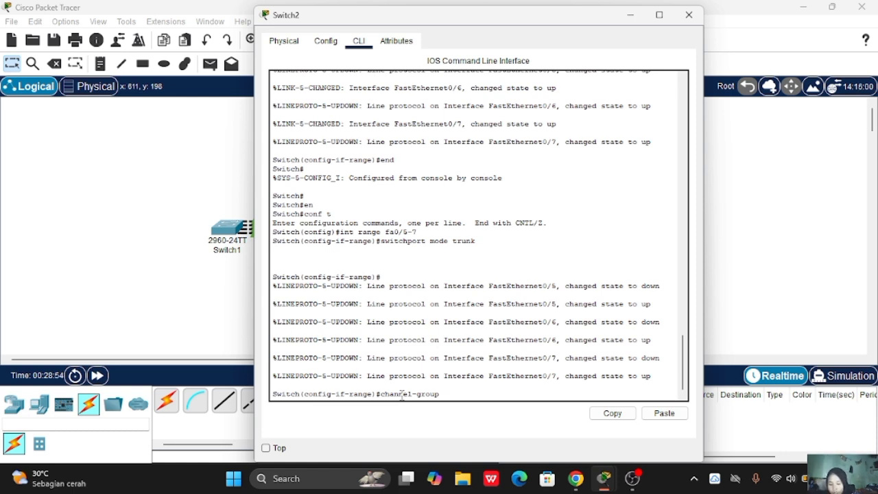
{"action": "type", "text": "2"}
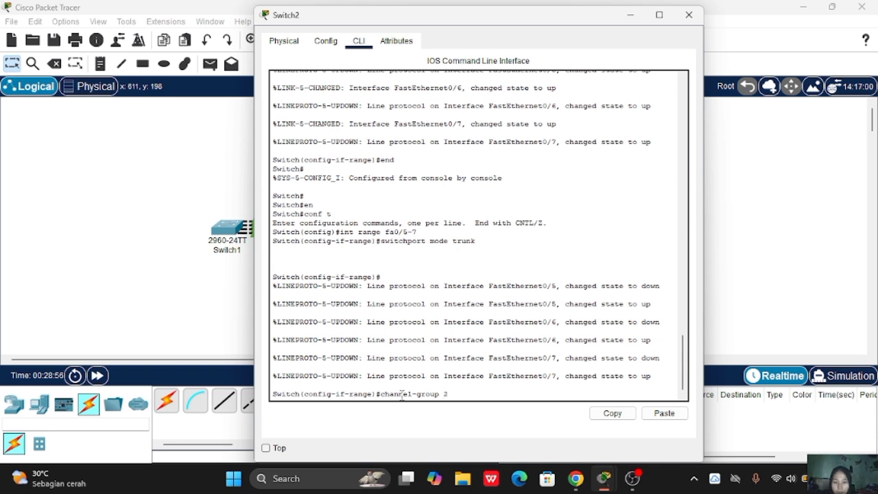
{"action": "type", "text": " mode"}
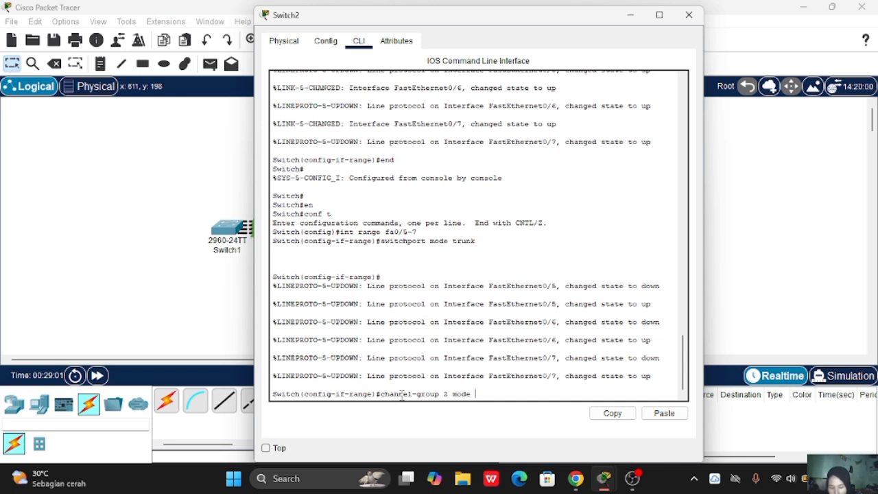
{"action": "type", "text": "?"}
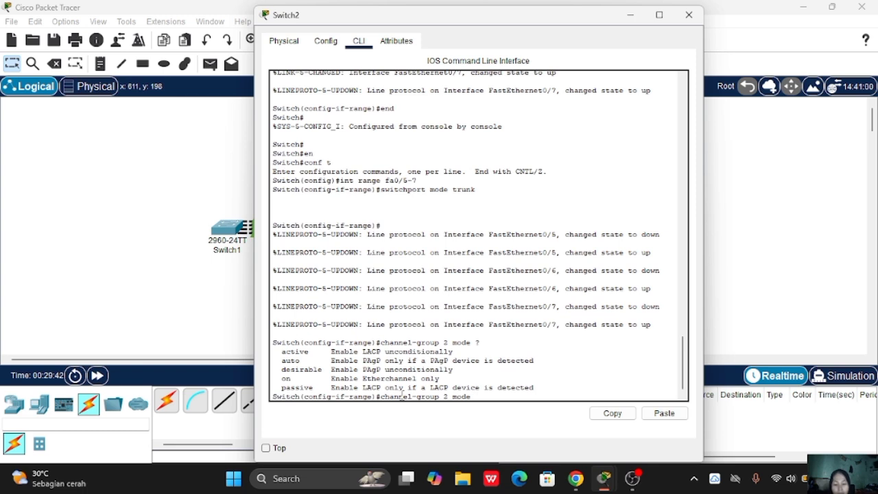
{"action": "type", "text": "desirable"}
{"action": "key", "text": "Return"}
{"action": "key", "text": "Return"}
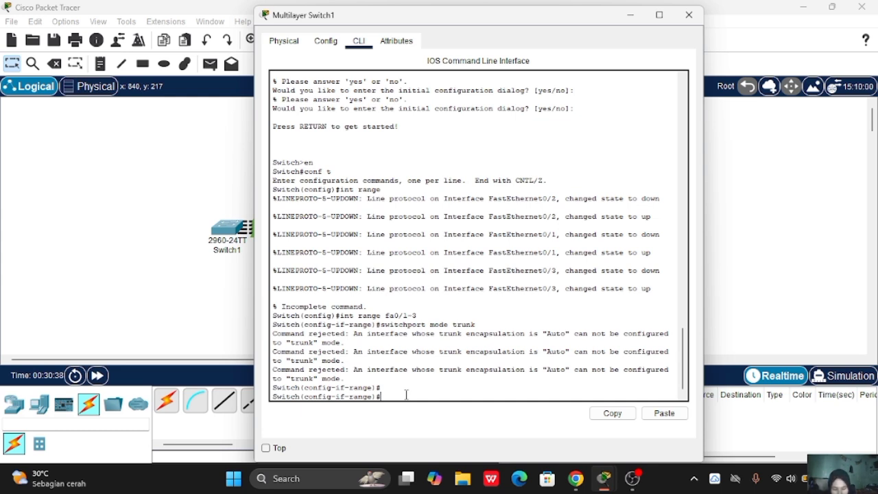
Step: On Multilayer Switch1, set the trunk encapsulation of the fa0/1-3 range to dot1q
{"action": "type", "text": "switchport"}
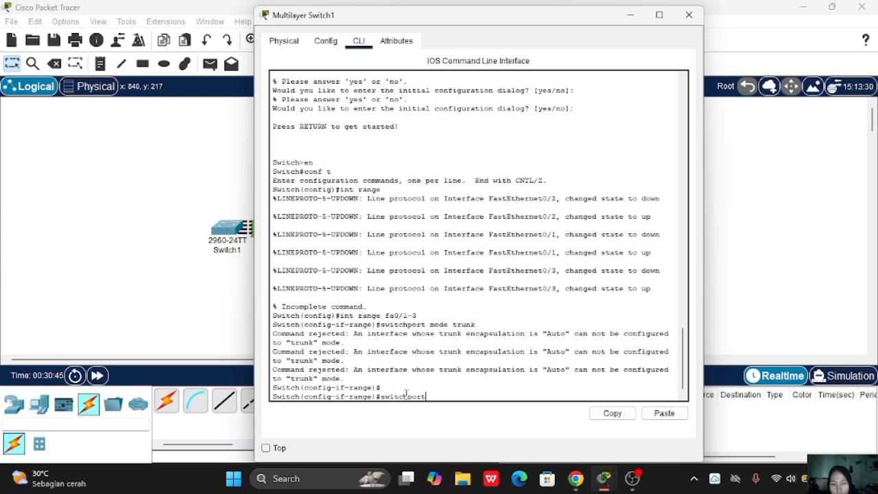
{"action": "type", "text": " trunk encapsulation"}
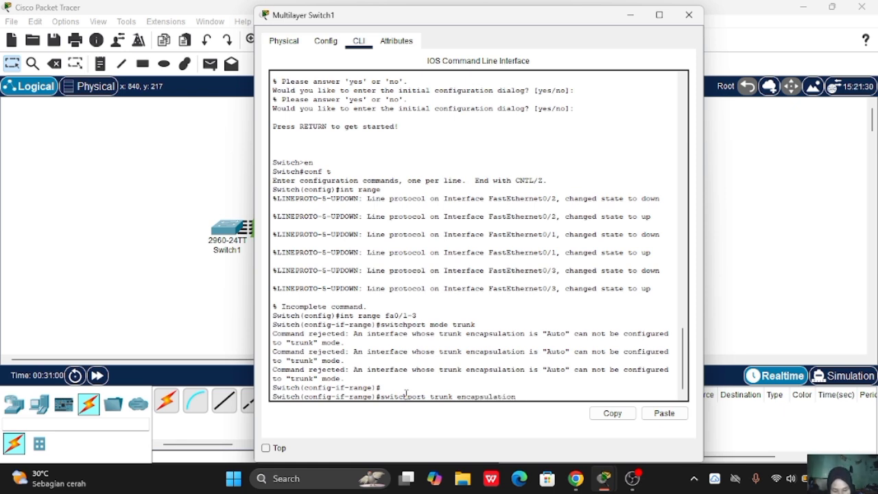
{"action": "type", "text": " dot1q"}
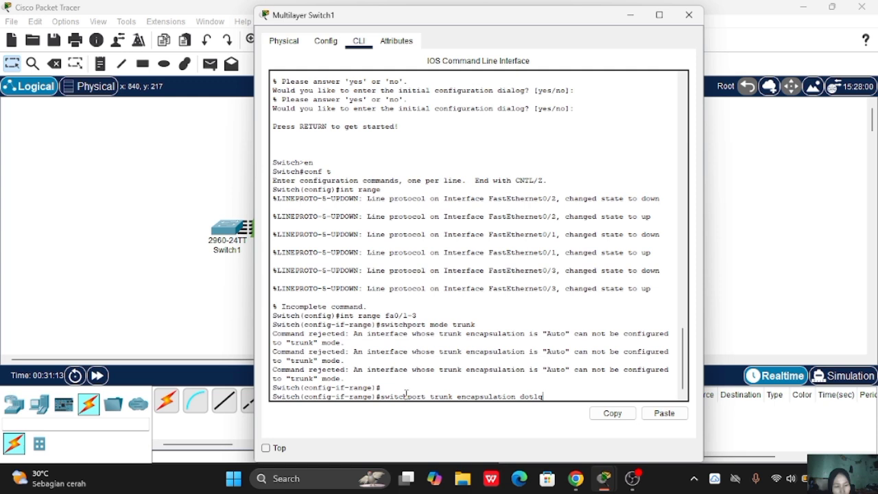
{"action": "key", "text": "Return"}
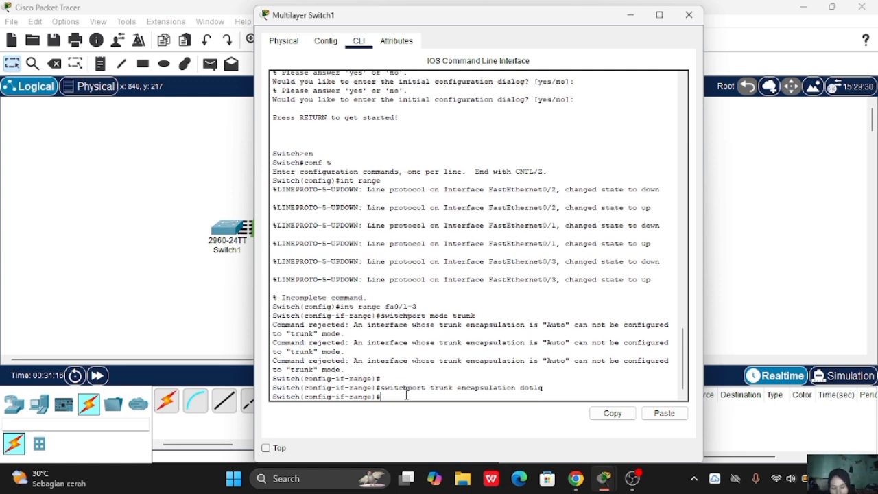
Step: Set Multilayer Switch1's fa0/1-3 range to switchport mode trunk
{"action": "key", "text": "Up"}
{"action": "key", "text": "BackSpace"}
{"action": "key", "text": "BackSpace"}
{"action": "key", "text": "BackSpace"}
{"action": "key", "text": "BackSpace"}
{"action": "key", "text": "BackSpace"}
{"action": "key", "text": "BackSpace"}
{"action": "key", "text": "BackSpace"}
{"action": "key", "text": "BackSpace"}
{"action": "key", "text": "BackSpace"}
{"action": "key", "text": "BackSpace"}
{"action": "key", "text": "BackSpace"}
{"action": "key", "text": "BackSpace"}
{"action": "key", "text": "BackSpace"}
{"action": "key", "text": "BackSpace"}
{"action": "key", "text": "BackSpace"}
{"action": "key", "text": "BackSpace"}
{"action": "key", "text": "BackSpace"}
{"action": "key", "text": "BackSpace"}
{"action": "key", "text": "BackSpace"}
{"action": "key", "text": "BackSpace"}
{"action": "key", "text": "BackSpace"}
{"action": "key", "text": "BackSpace"}
{"action": "key", "text": "BackSpace"}
{"action": "key", "text": "BackSpace"}
{"action": "type", "text": "mode trunk"}
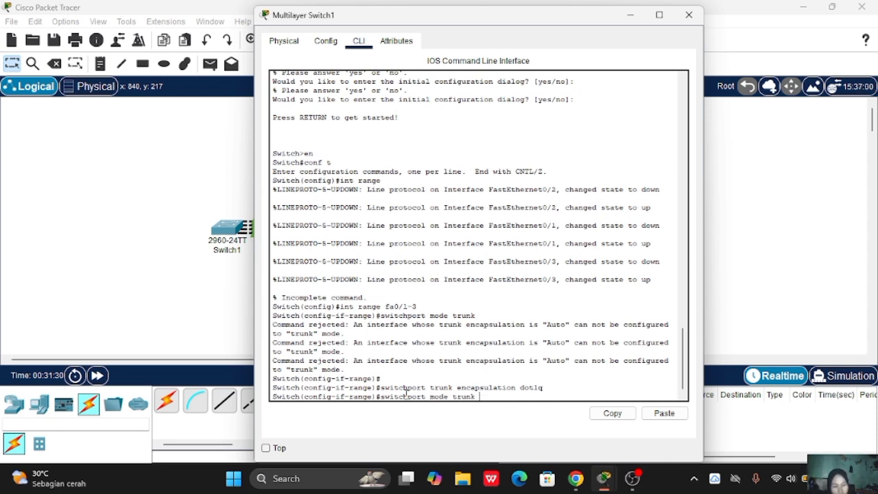
{"action": "key", "text": "Return"}
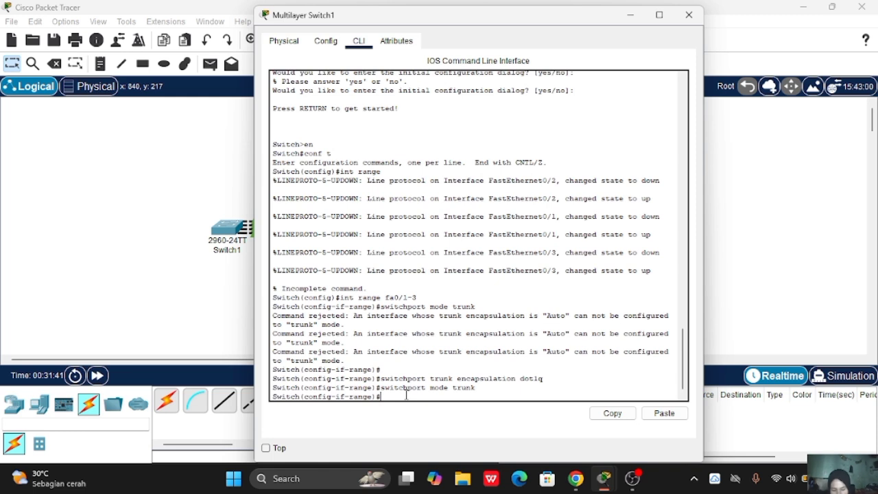
Step: Assign Multilayer Switch1's fa0/1-3 range to channel-group 2 in desirable mode and fast-forward the simulation time
{"action": "key", "text": "Return"}
{"action": "key", "text": "Return"}
{"action": "type", "text": "channel-group 2 mode"}
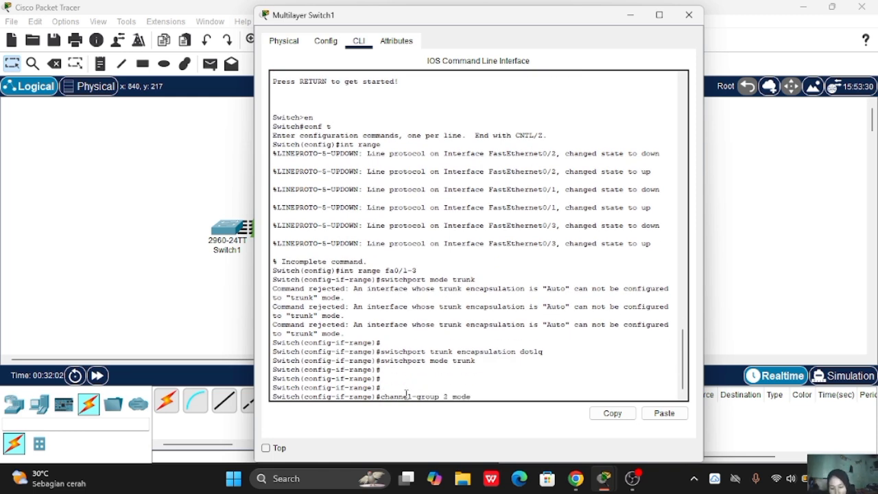
{"action": "type", "text": " desirable"}
{"action": "key", "text": "Return"}
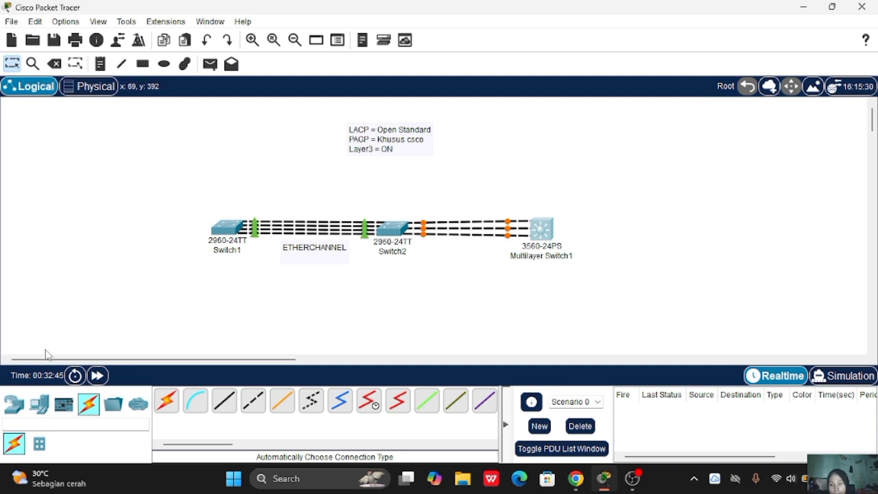
{"action": "left_click", "coordinate": [103, 376]}
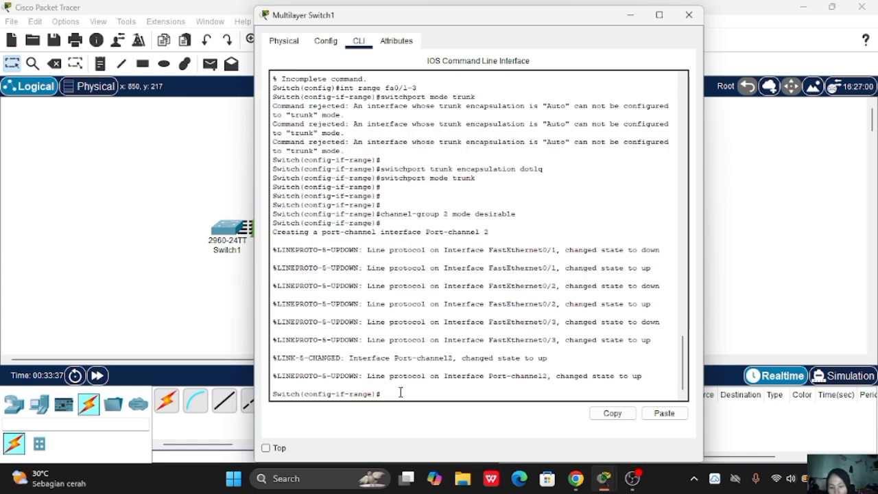
Step: Leave interface-range configuration on Multilayer Switch1 and display its EtherChannel summary
{"action": "type", "text": "ex"}
{"action": "key", "text": "Return"}
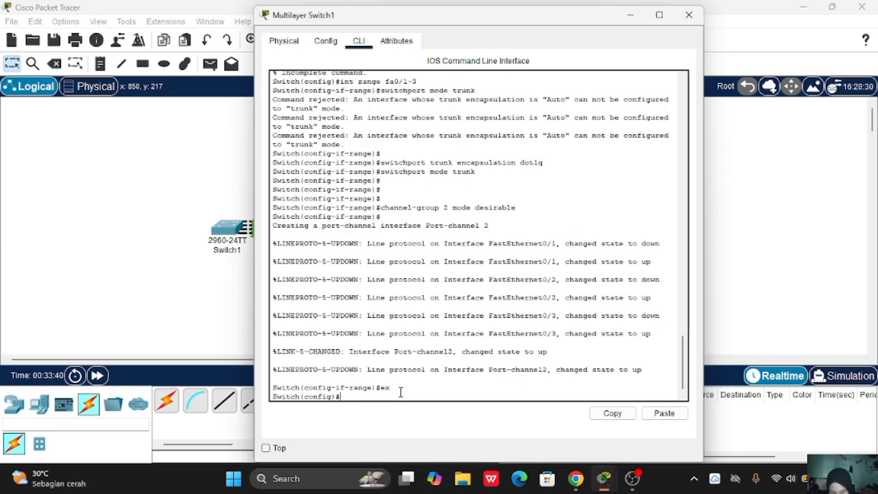
{"action": "type", "text": "do sh"}
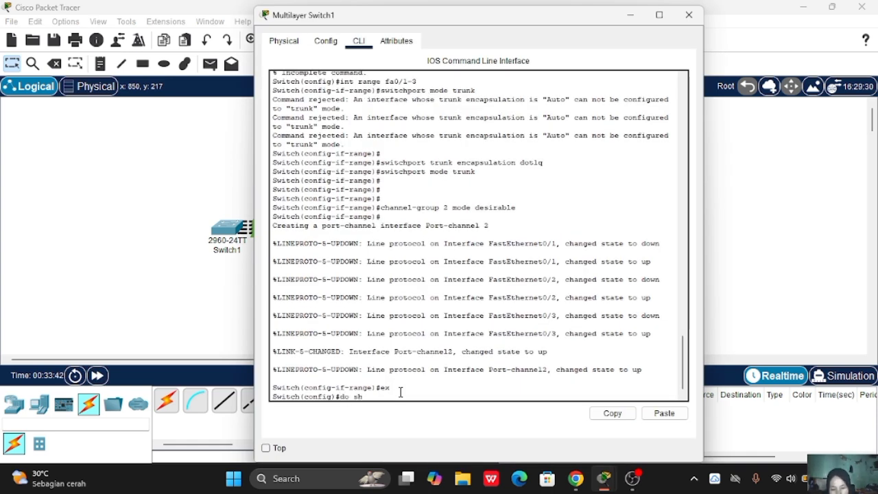
{"action": "type", "text": " eth"}
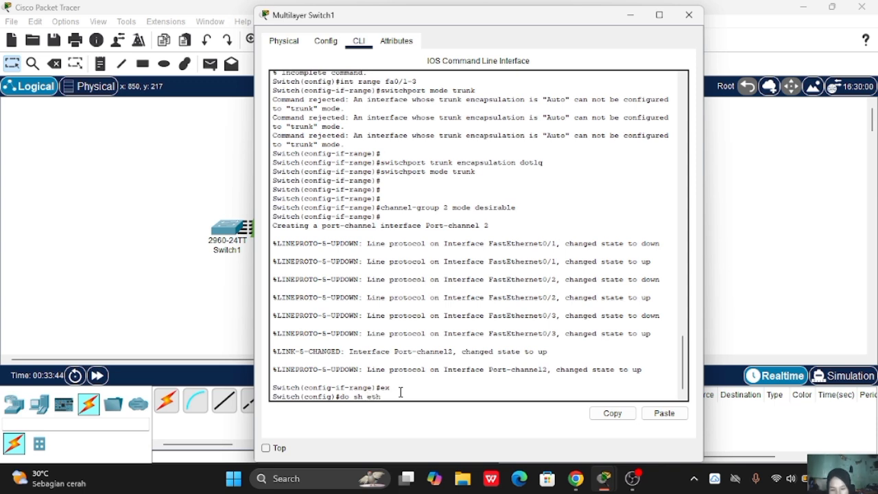
{"action": "type", "text": "erch"}
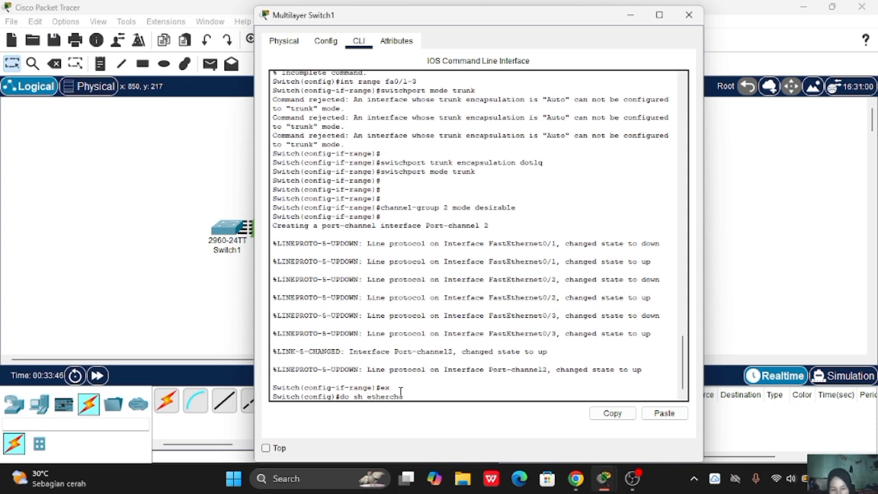
{"action": "type", "text": "annel"}
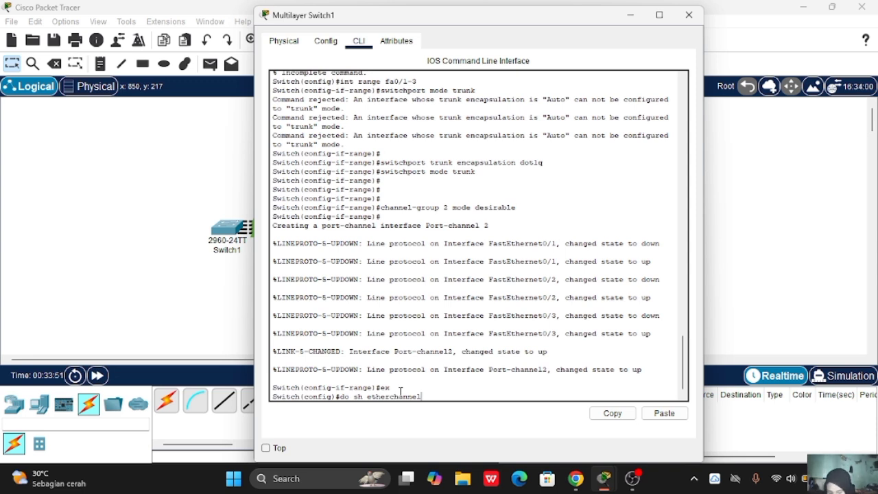
{"action": "type", "text": "sum"}
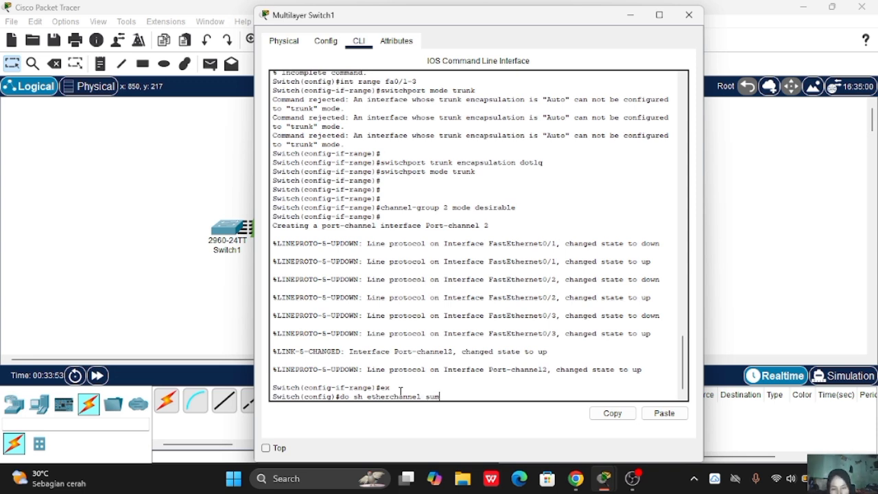
{"action": "key", "text": "Return"}
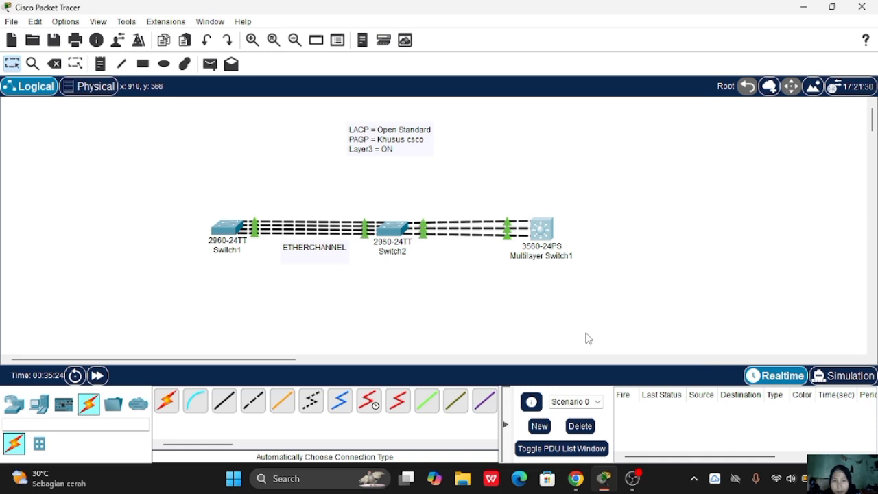
Step: Add a second 3560-24PS multilayer switch to the topology, in line beside Multilayer Switch1
{"action": "left_click", "coordinate": [14, 405]}
{"action": "left_click", "coordinate": [256, 403]}
{"action": "left_click", "coordinate": [658, 219]}
{"action": "left_click_drag", "start_coordinate": [659, 219], "coordinate": [659, 227]}
Step: Connect Multilayer Switch1 to Multilayer Switch2 with three automatically chosen cables and fast-forward the simulation time
{"action": "left_click", "coordinate": [88, 404]}
{"action": "left_click", "coordinate": [167, 401]}
{"action": "left_click", "coordinate": [542, 228]}
{"action": "left_click", "coordinate": [659, 226]}
{"action": "left_click", "coordinate": [167, 400]}
{"action": "left_click", "coordinate": [542, 228]}
{"action": "left_click", "coordinate": [660, 227]}
{"action": "left_click", "coordinate": [167, 401]}
{"action": "left_click", "coordinate": [541, 229]}
{"action": "left_click", "coordinate": [662, 230]}
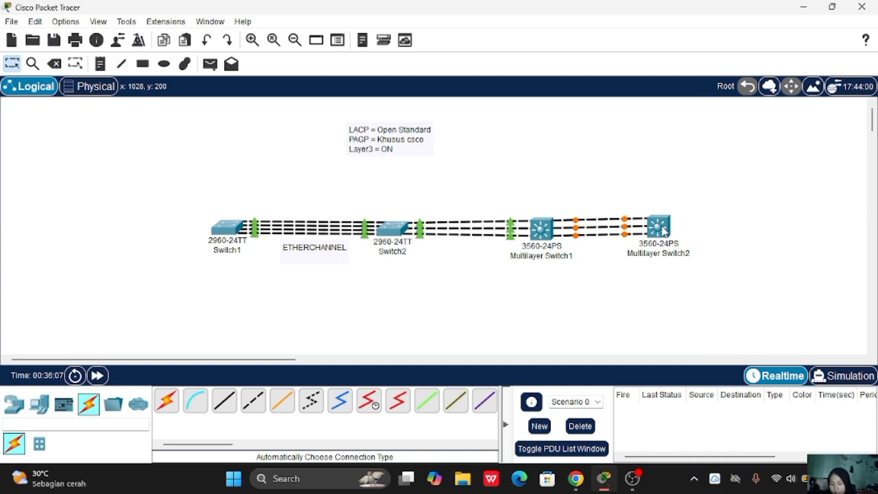
{"action": "left_click", "coordinate": [99, 375]}
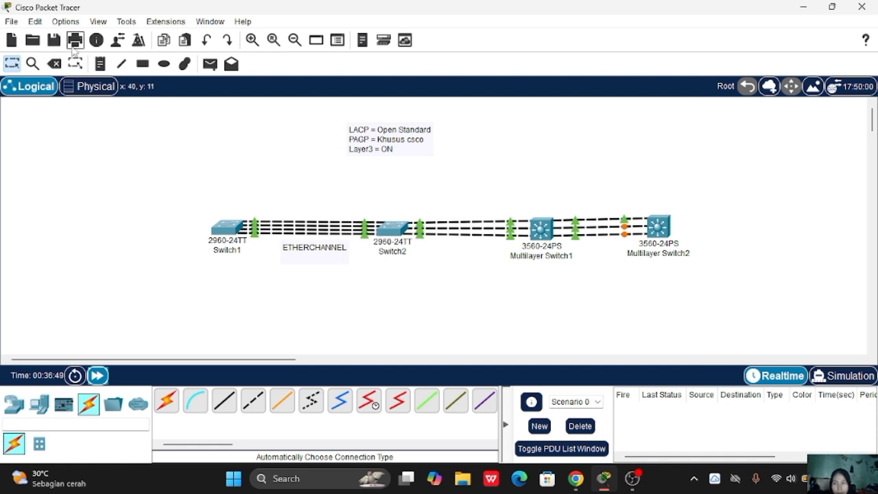
Step: Set the preferences to always show port labels in the logical workspace
{"action": "left_click", "coordinate": [72, 26]}
{"action": "left_click", "coordinate": [75, 32]}
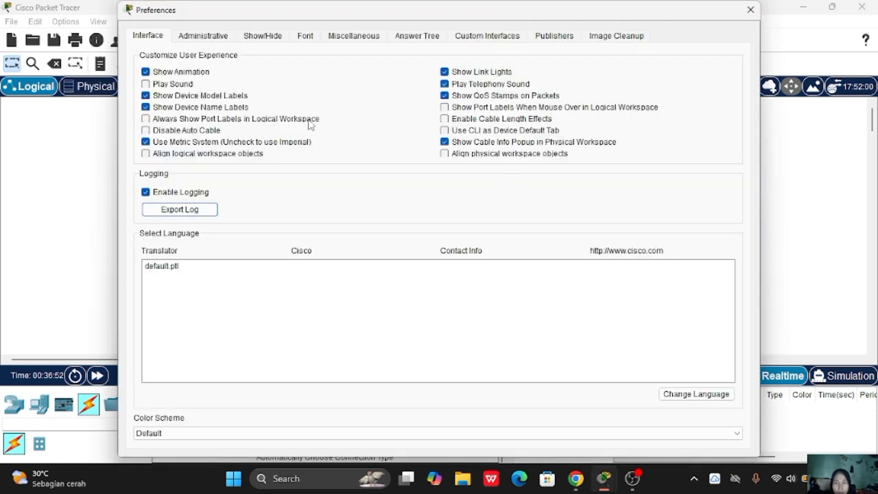
{"action": "left_click", "coordinate": [751, 10]}
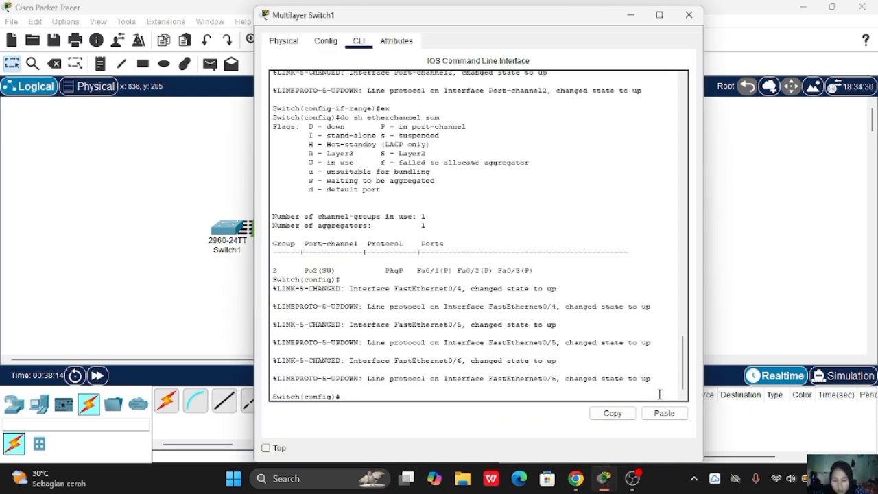
Step: Check the port labels towards Multilayer Switch2 and enter interface-range configuration for fa0/4-6 on Multilayer Switch1
{"action": "type", "text": "int"}
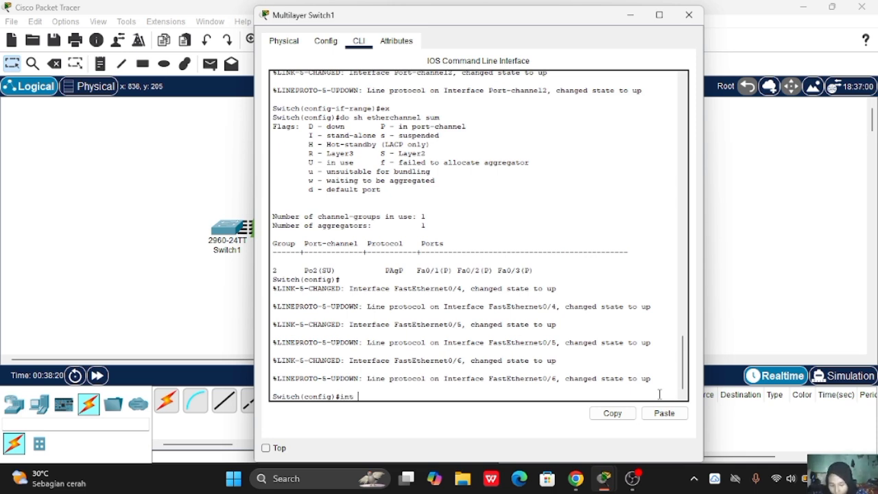
{"action": "left_click", "coordinate": [766, 199]}
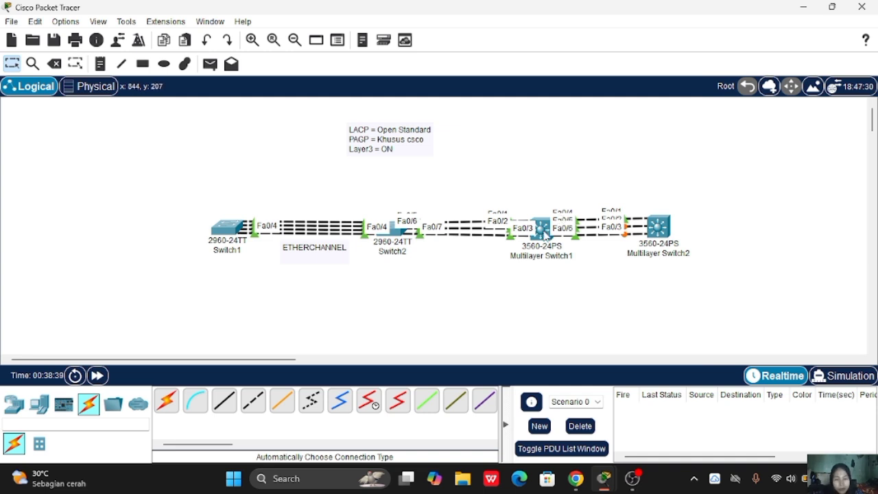
{"action": "left_click", "coordinate": [543, 230]}
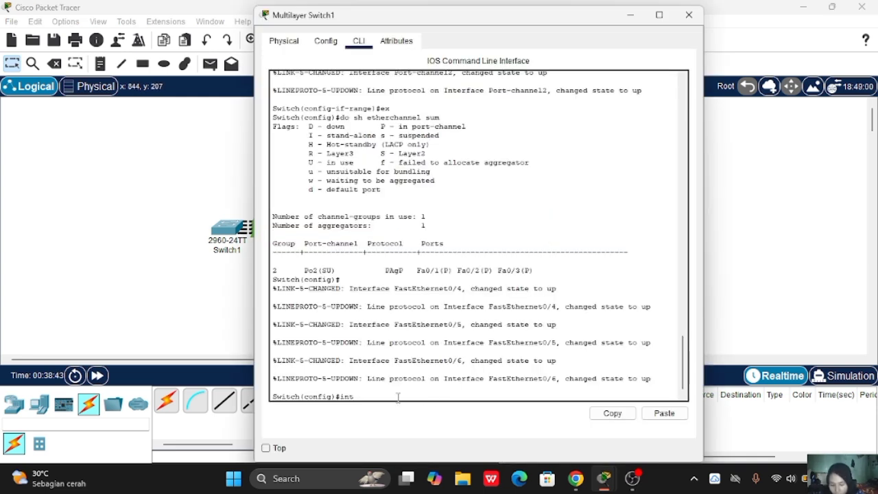
{"action": "type", "text": "range "}
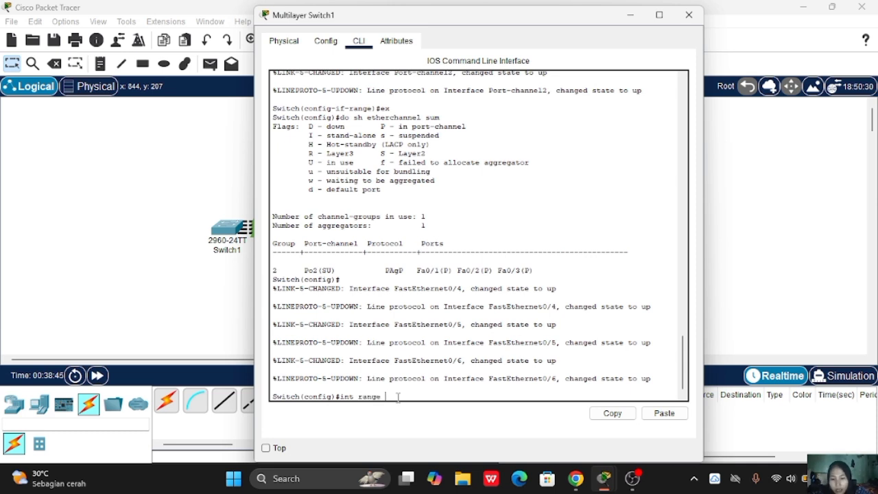
{"action": "type", "text": "fa0/"}
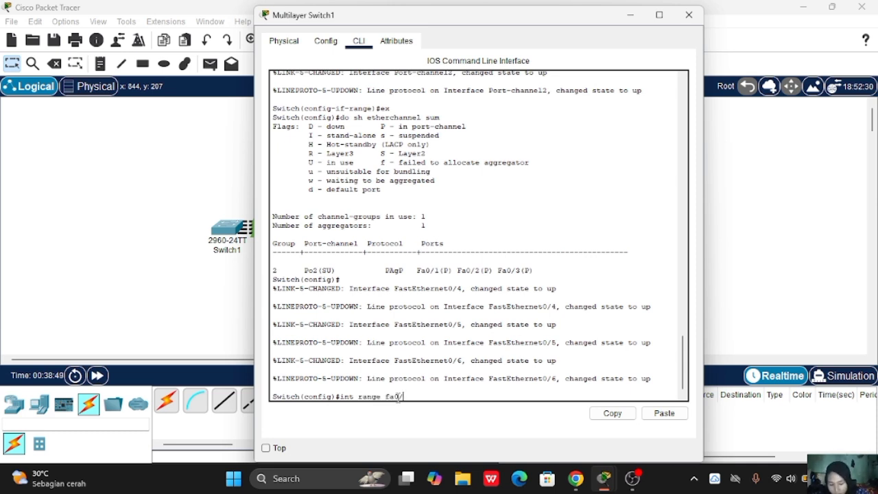
{"action": "type", "text": "1"}
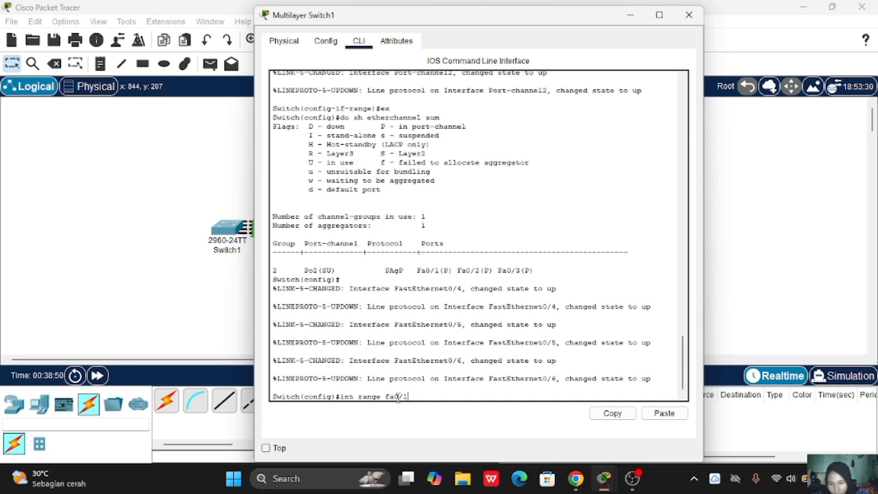
{"action": "key", "text": "BackSpace"}
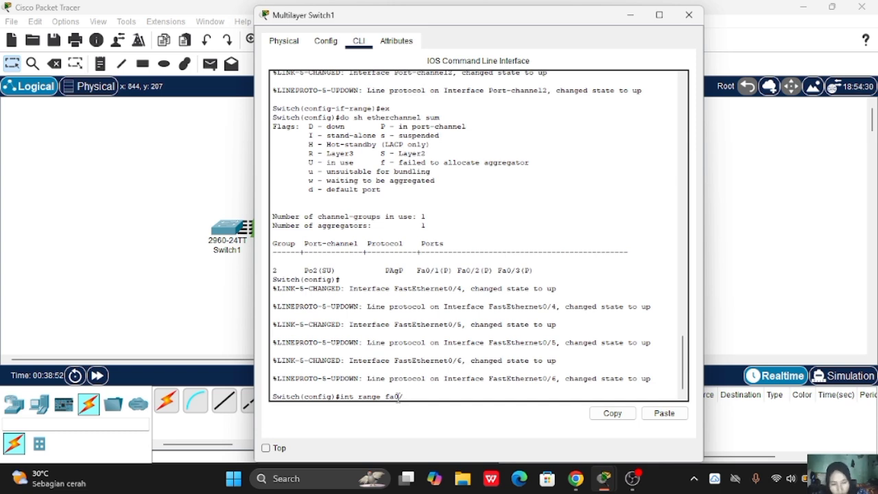
{"action": "type", "text": "4-6"}
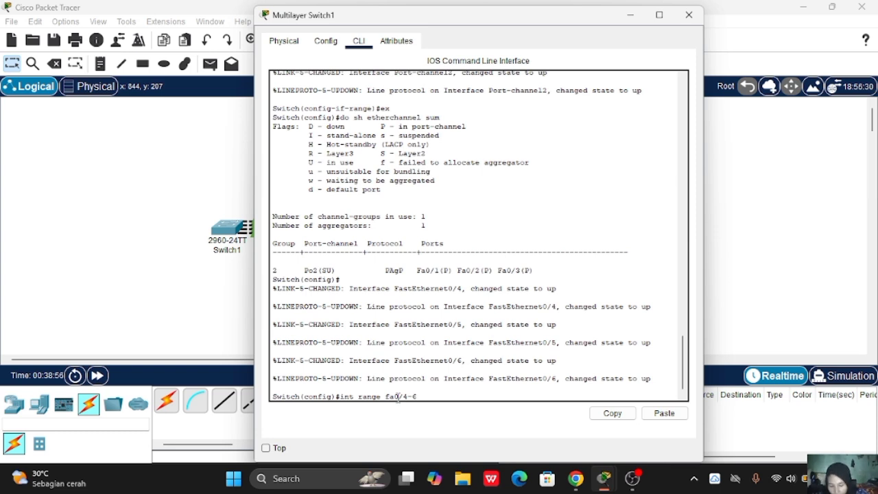
{"action": "key", "text": "Return"}
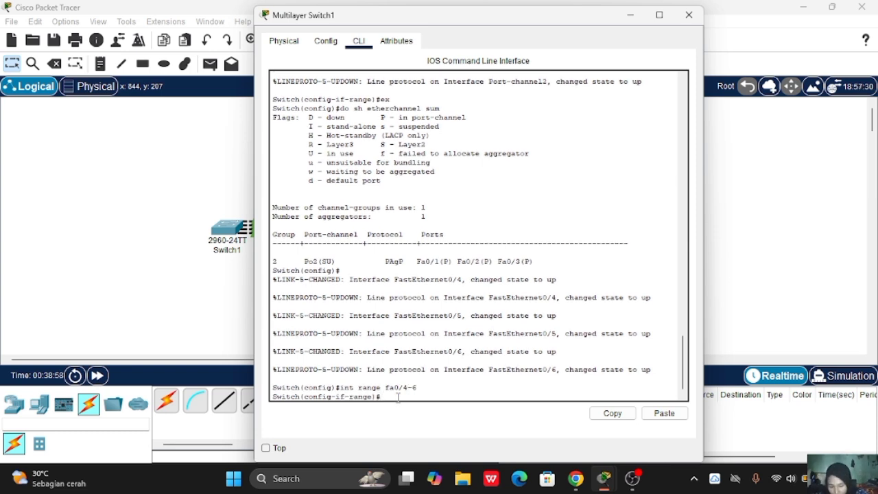
Step: Convert Multilayer Switch1's fa0/4-6 range to Layer 3 ports with no switchport
{"action": "type", "text": "no s"}
{"action": "type", "text": "witch"}
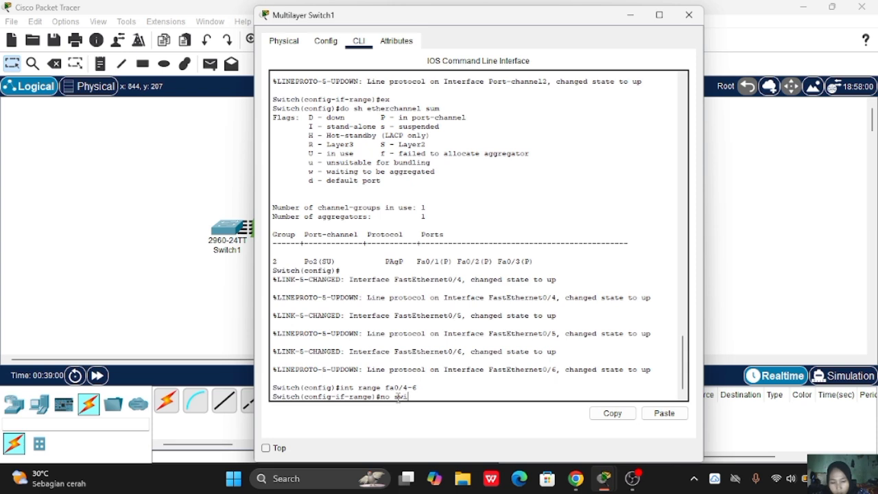
{"action": "type", "text": "port"}
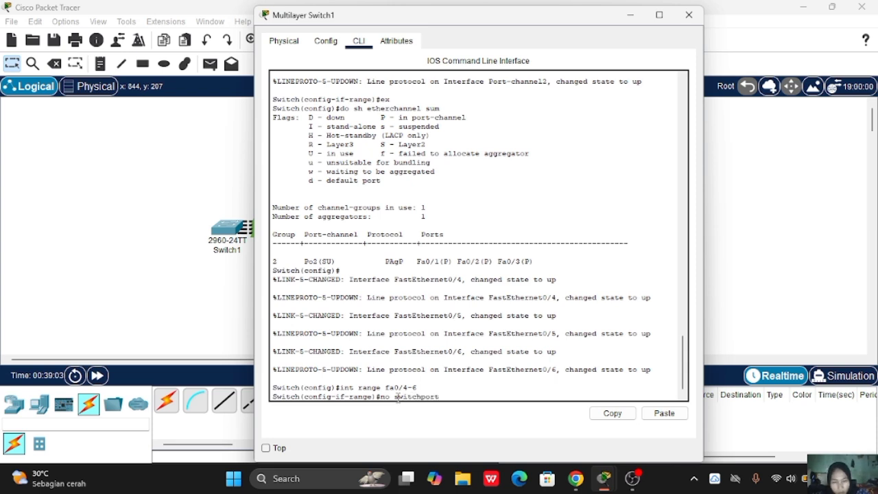
{"action": "key", "text": "Return"}
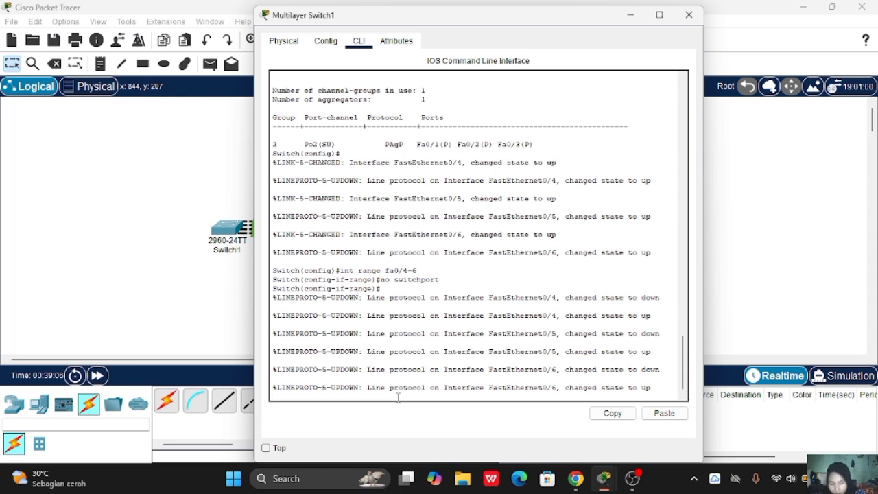
{"action": "key", "text": "Return"}
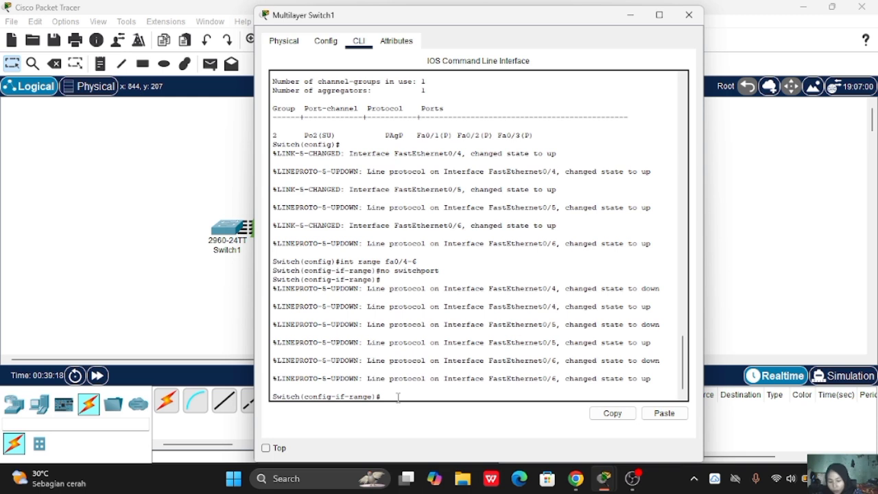
Step: List the available modes for channel-group 3 and assign Multilayer Switch1's fa0/4-6 range to it in mode on
{"action": "type", "text": "channel"}
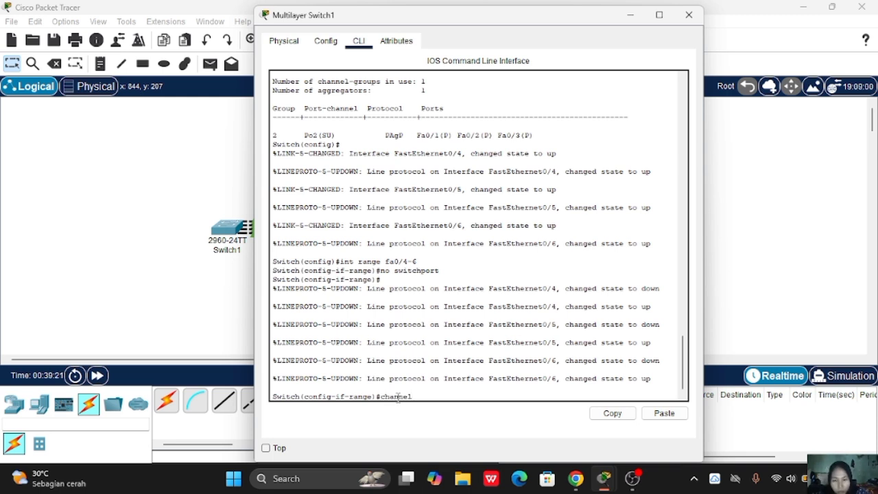
{"action": "type", "text": "-group"}
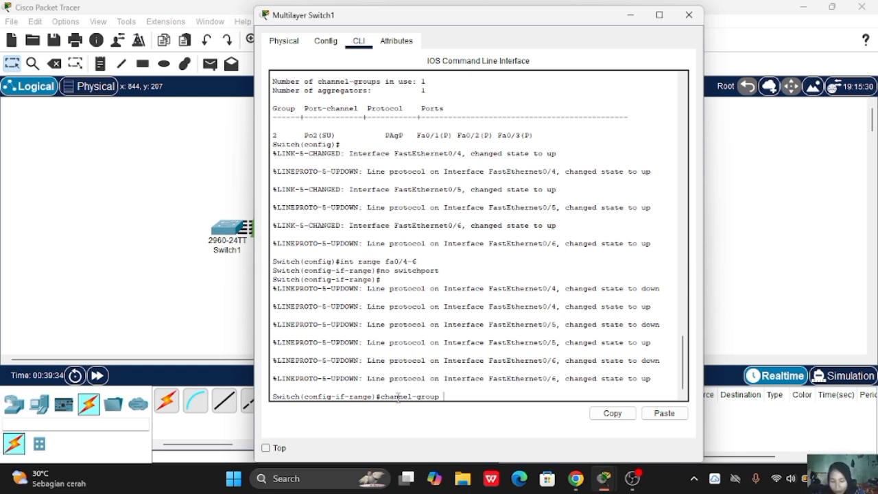
{"action": "type", "text": " 3"}
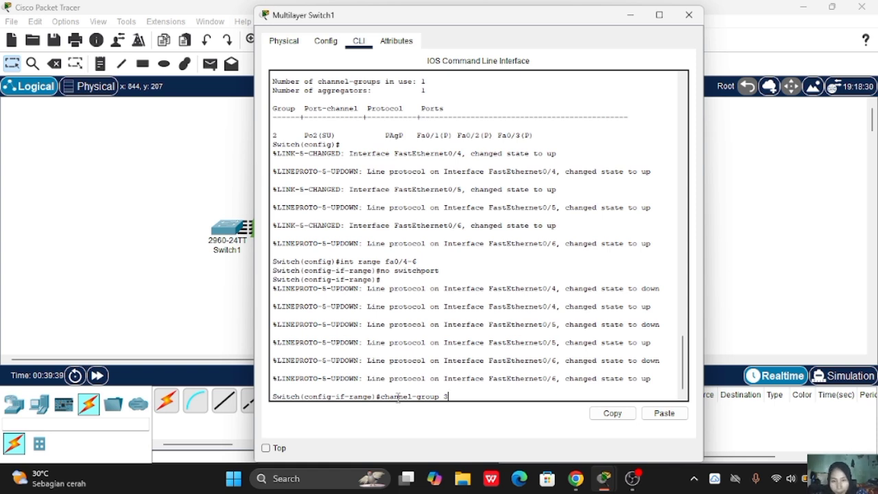
{"action": "type", "text": "mode"}
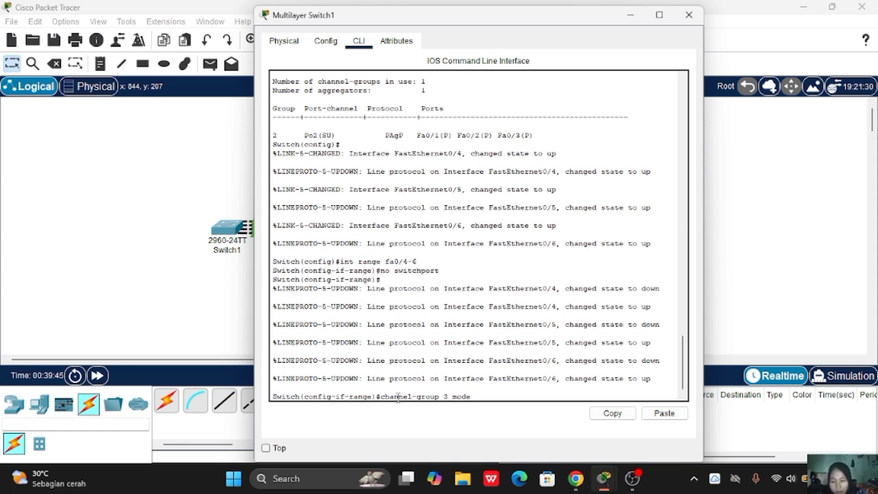
{"action": "type", "text": "?"}
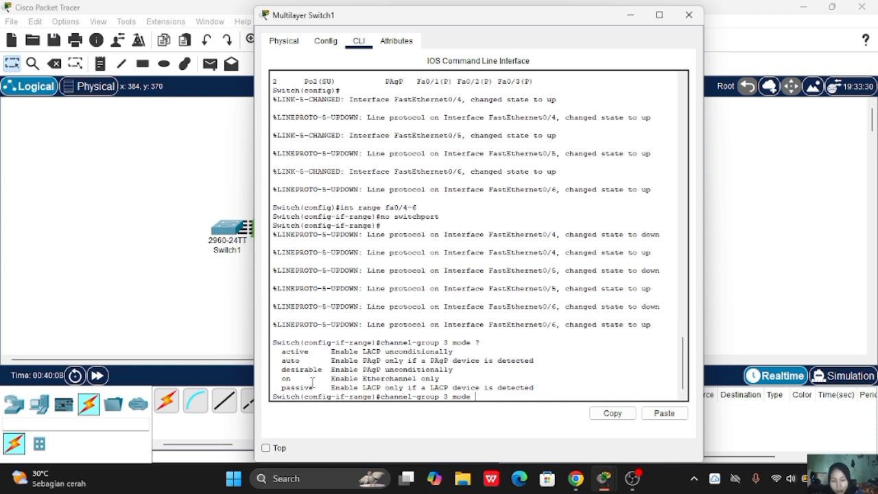
{"action": "type", "text": "on"}
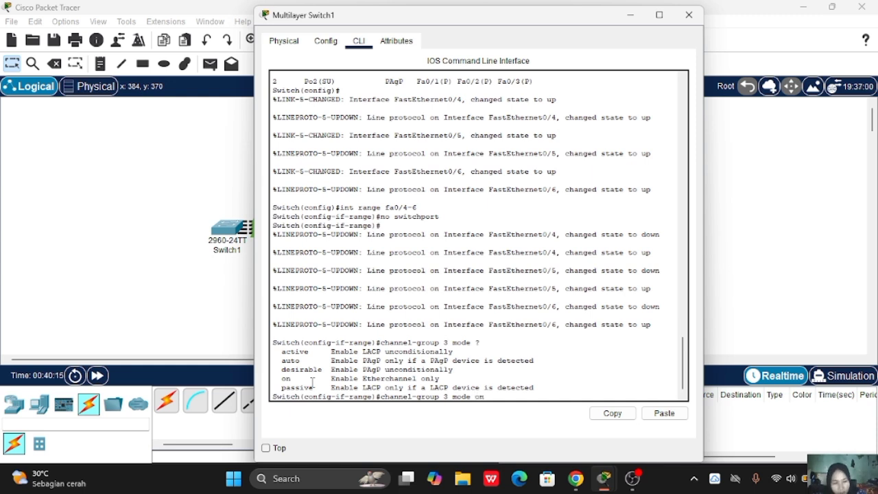
{"action": "key", "text": "Return"}
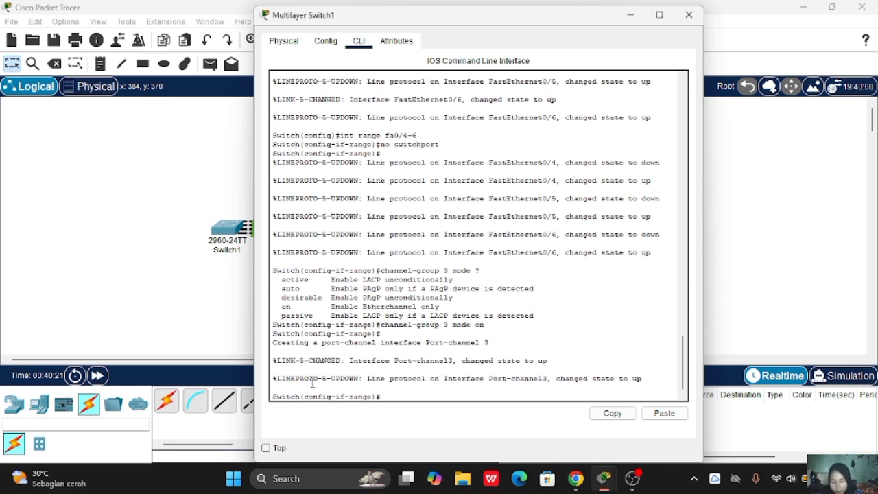
Step: Assign IP address 10.10.10.1 with mask 255.255.255.0 to interface po3 on Multilayer Switch1
{"action": "type", "text": "int"}
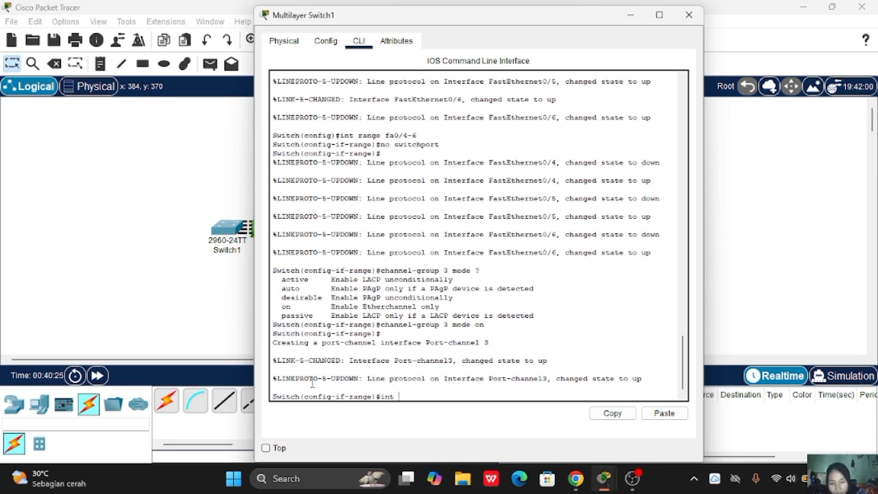
{"action": "type", "text": " po3"}
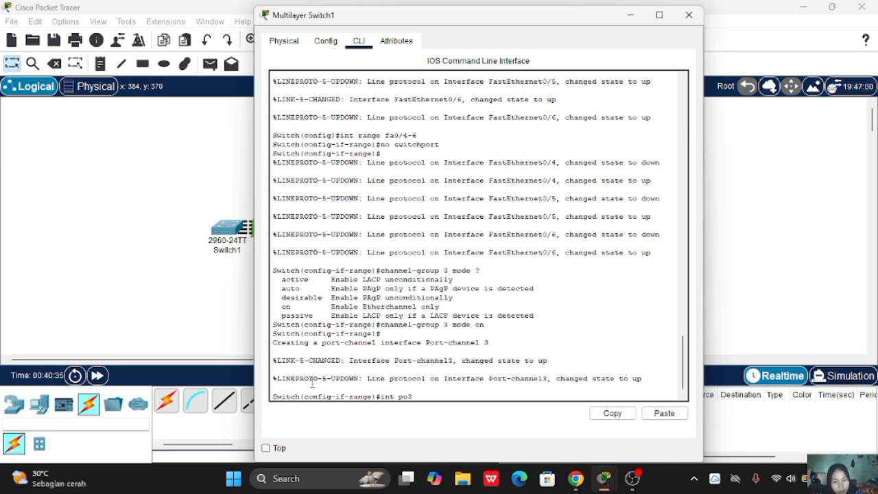
{"action": "key", "text": "Return"}
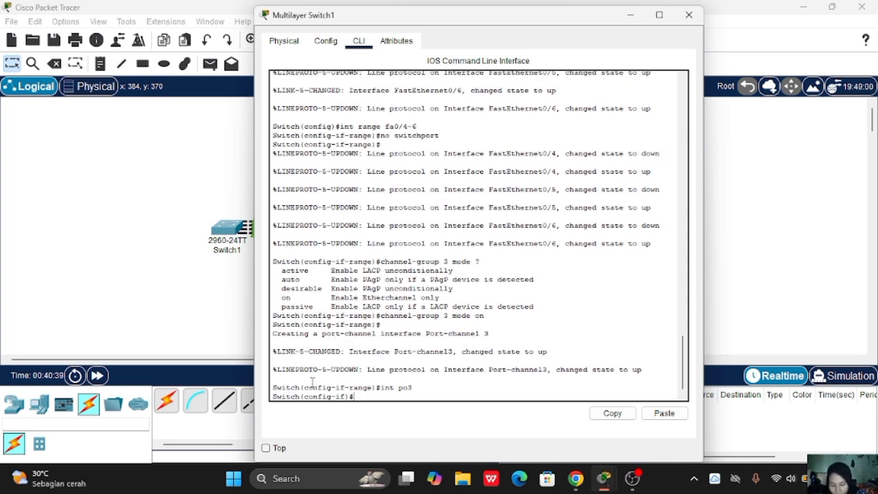
{"action": "type", "text": "ip add 10"}
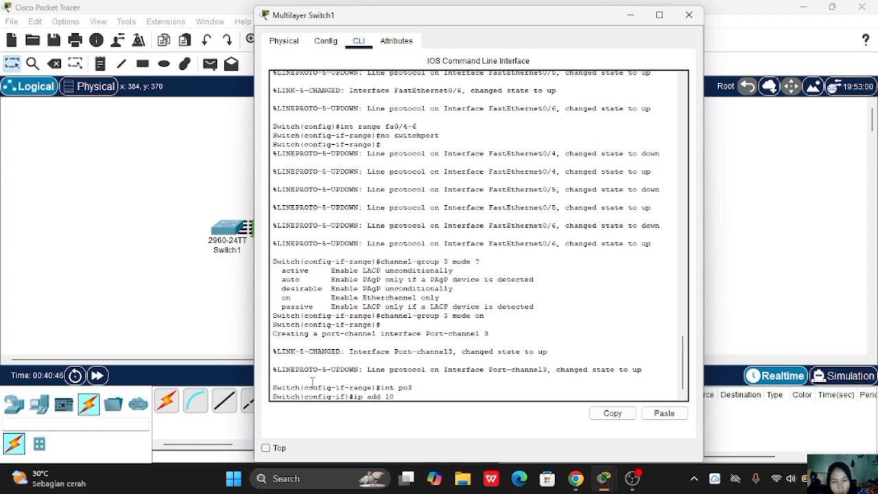
{"action": "type", "text": ".10.10.1 "}
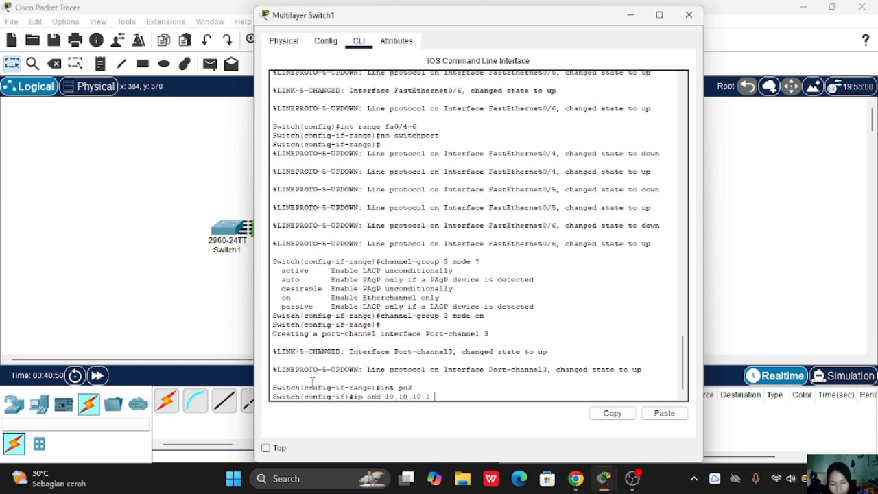
{"action": "type", "text": "255."}
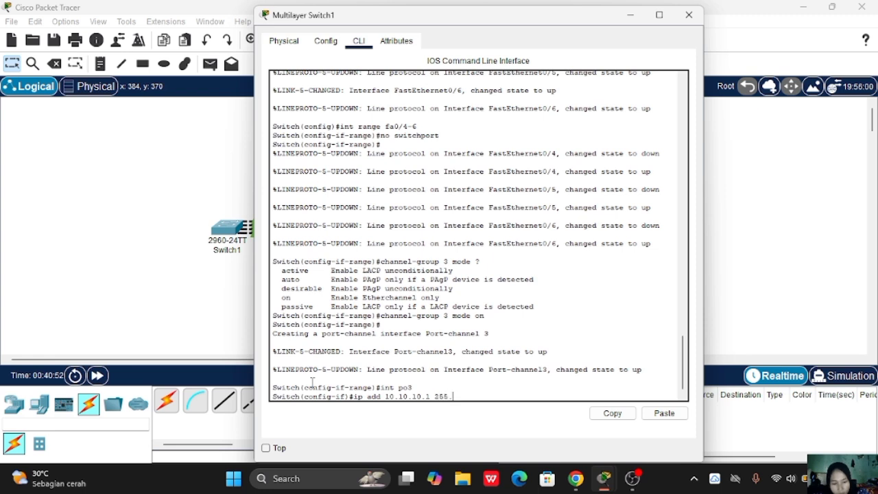
{"action": "type", "text": "255.255."}
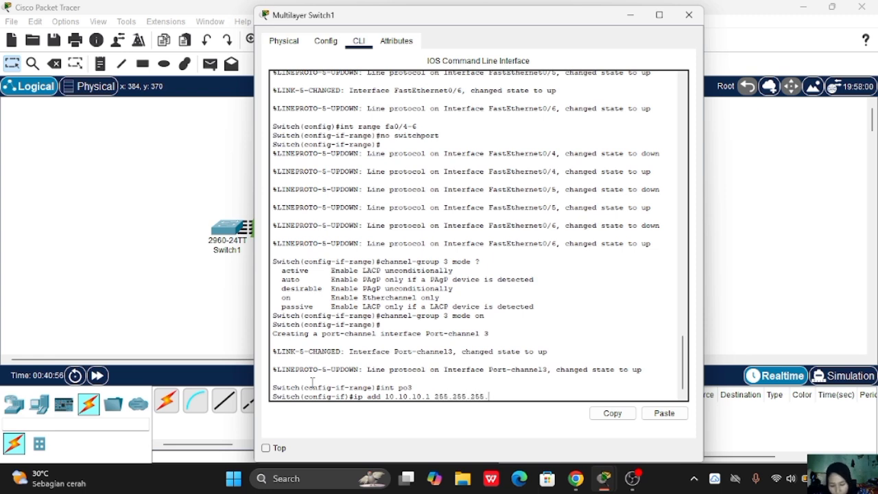
{"action": "type", "text": "255."}
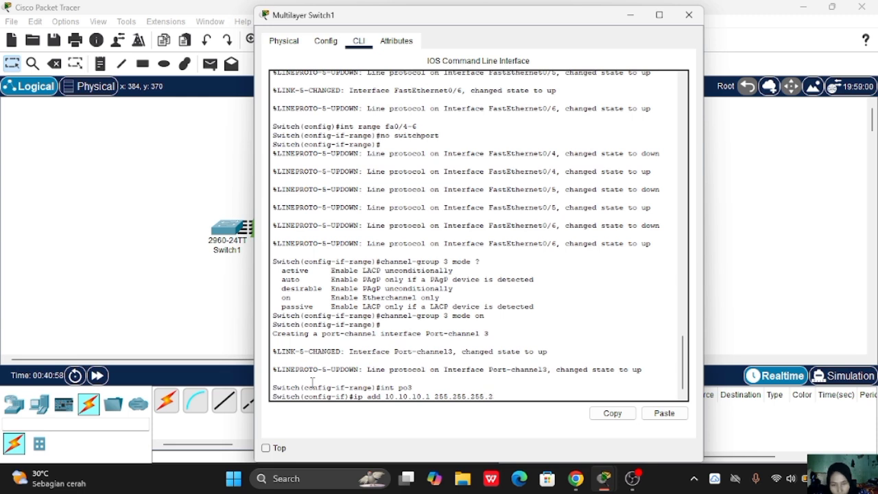
{"action": "type", "text": "0"}
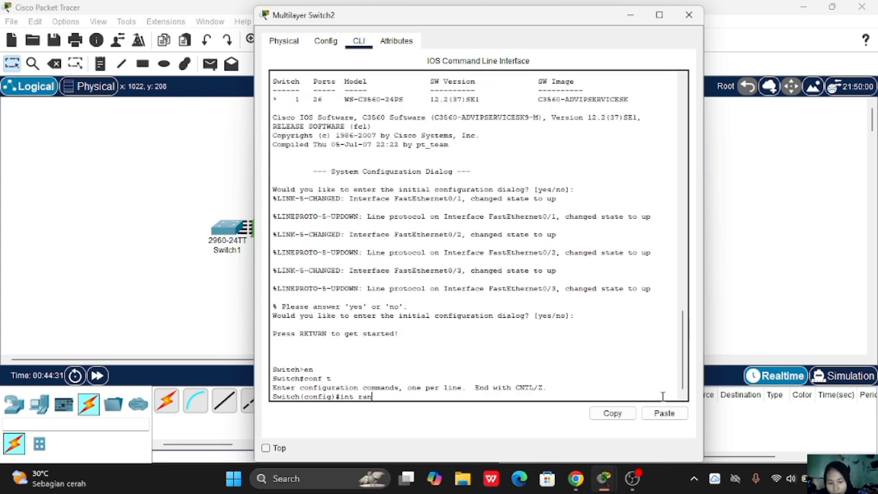
Step: Convert Multilayer Switch2's fa0/1-3 interface range to Layer 3 ports with no switchport
{"action": "type", "text": "nge fa"}
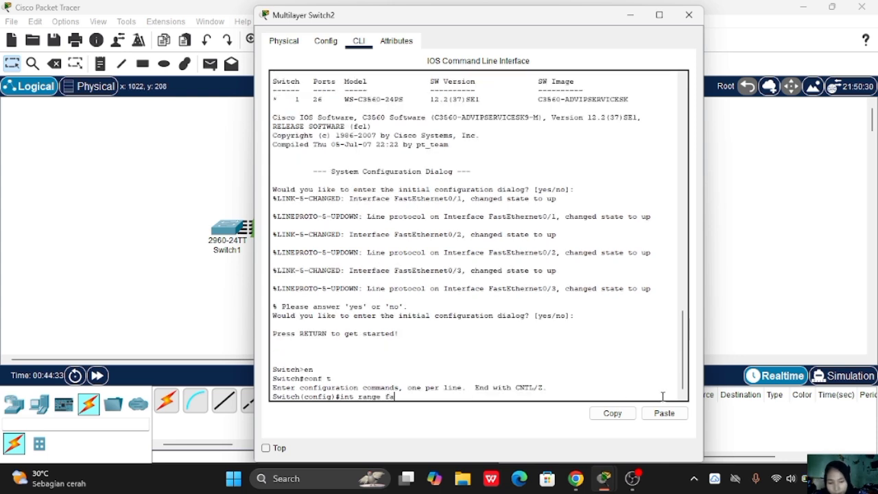
{"action": "type", "text": "0/1-3"}
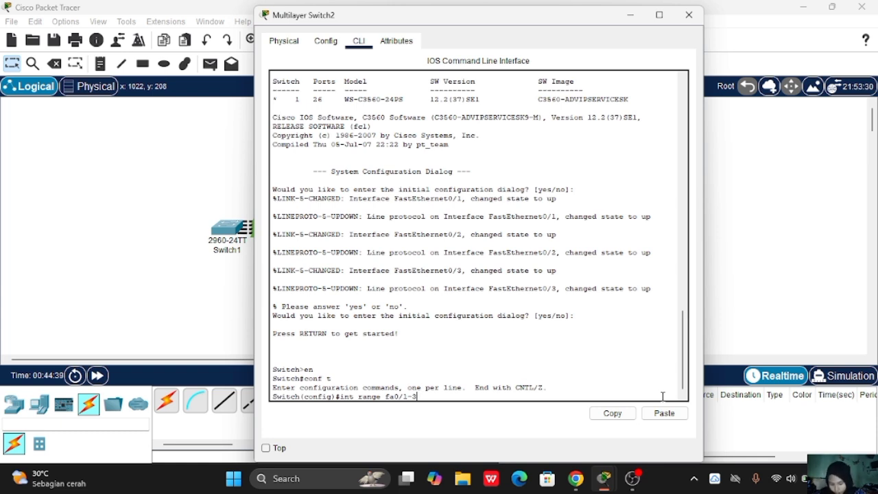
{"action": "key", "text": "Return"}
{"action": "type", "text": "no switchport"}
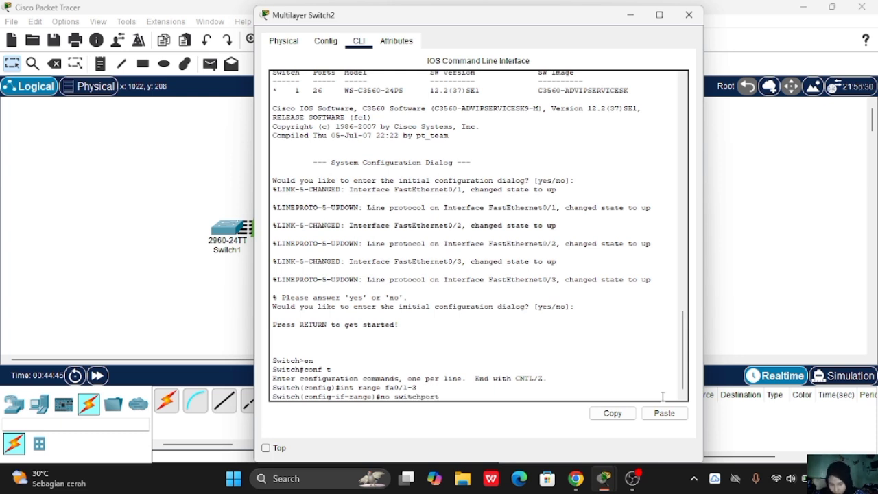
{"action": "key", "text": "Return"}
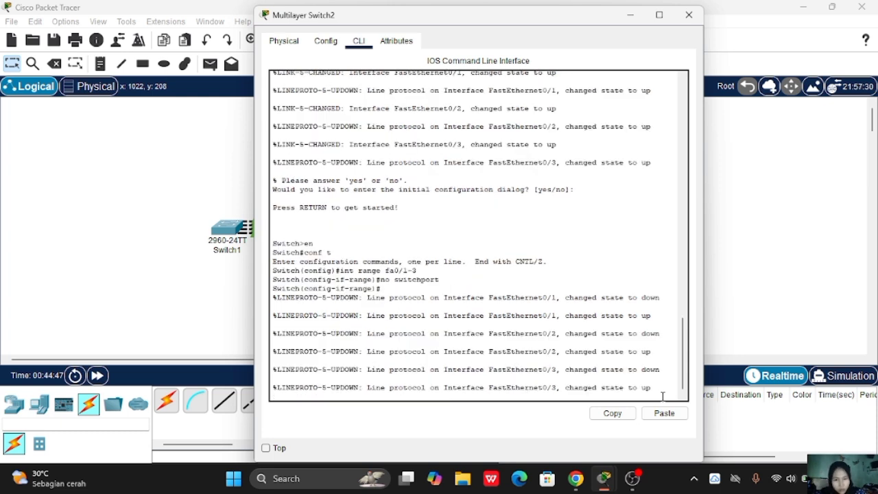
Step: Assign Multilayer Switch2's fa0/1-3 range to channel-group 3 in mode on
{"action": "type", "text": "co"}
{"action": "type", "text": "hanne"}
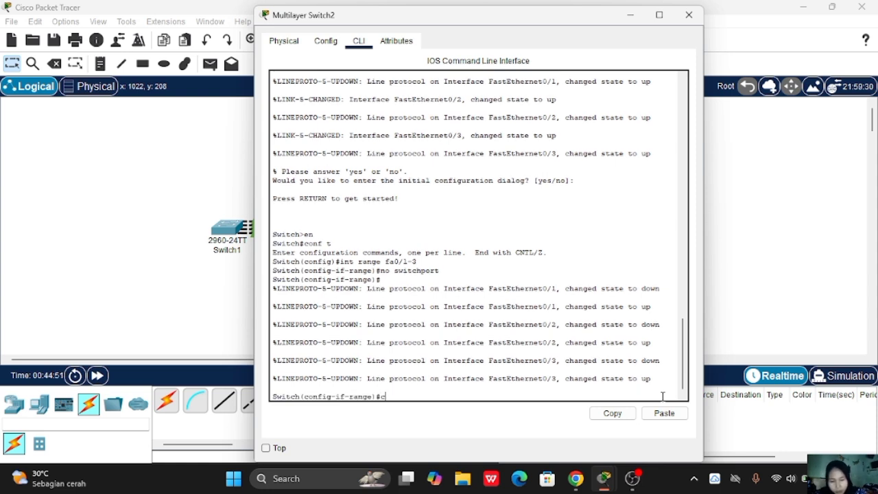
{"action": "type", "text": "l-group"}
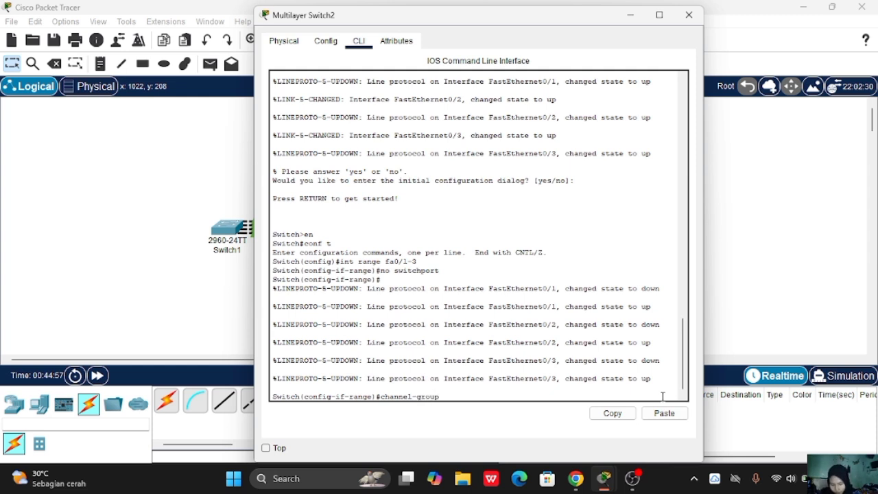
{"action": "type", "text": "3 "}
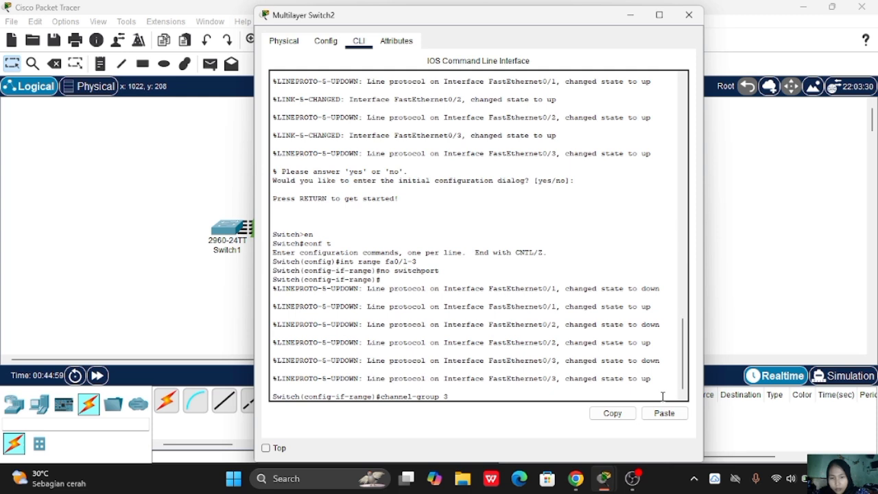
{"action": "type", "text": "mode "}
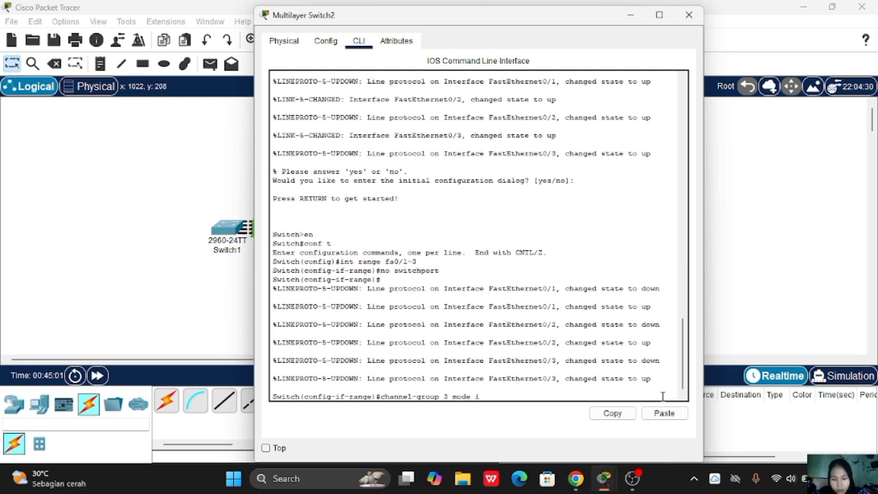
{"action": "type", "text": "on"}
{"action": "key", "text": "Return"}
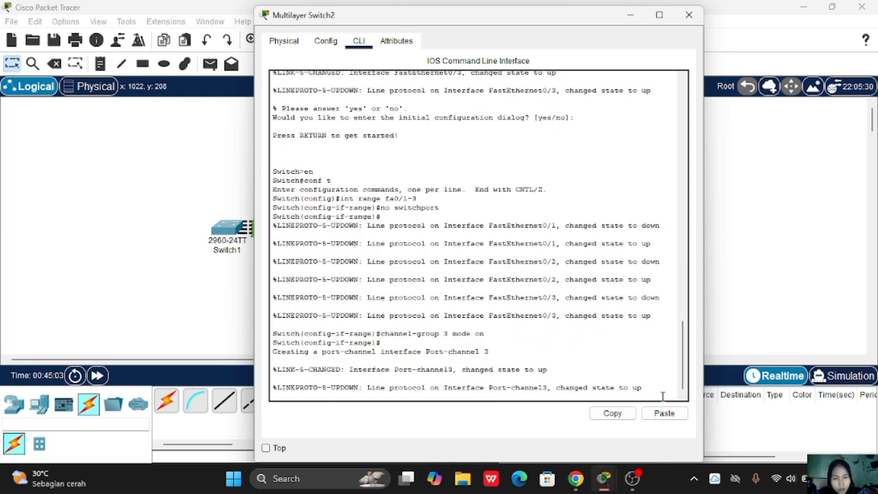
{"action": "key", "text": "Return"}
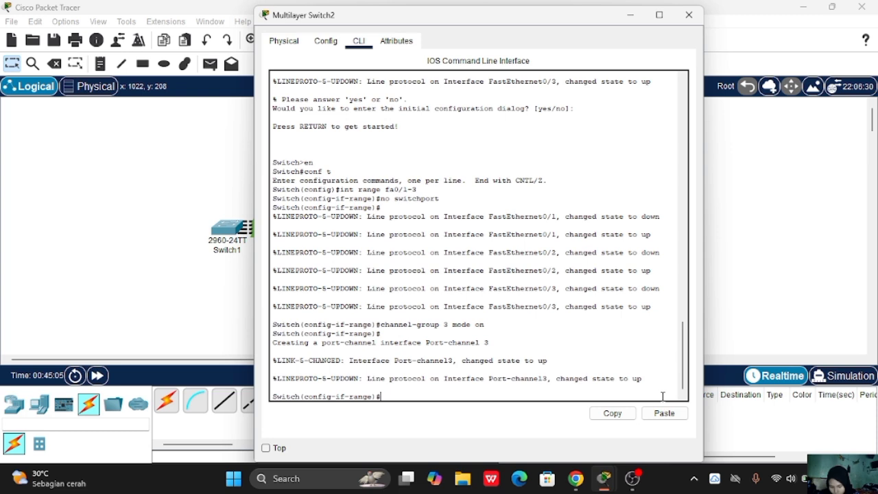
Step: Assign IP address 10.10.10.2 with mask 255.255.255.0 to interface po3 on Multilayer Switch2
{"action": "type", "text": "int"}
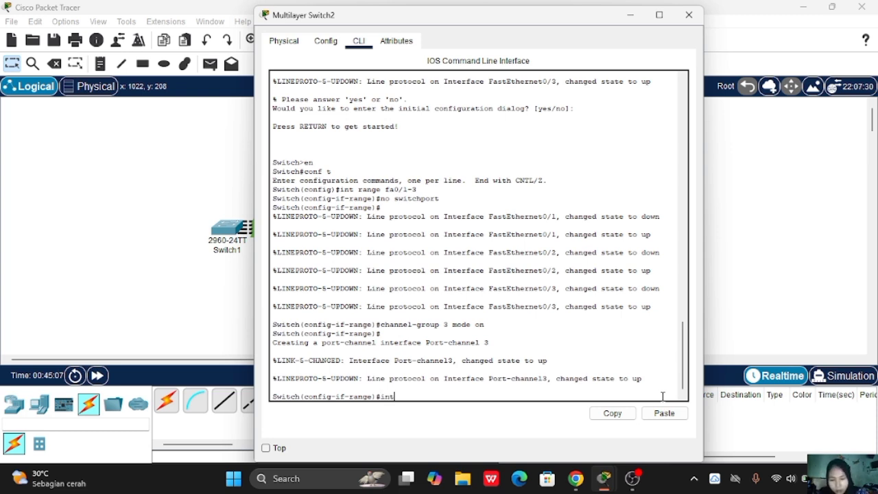
{"action": "type", "text": " po3"}
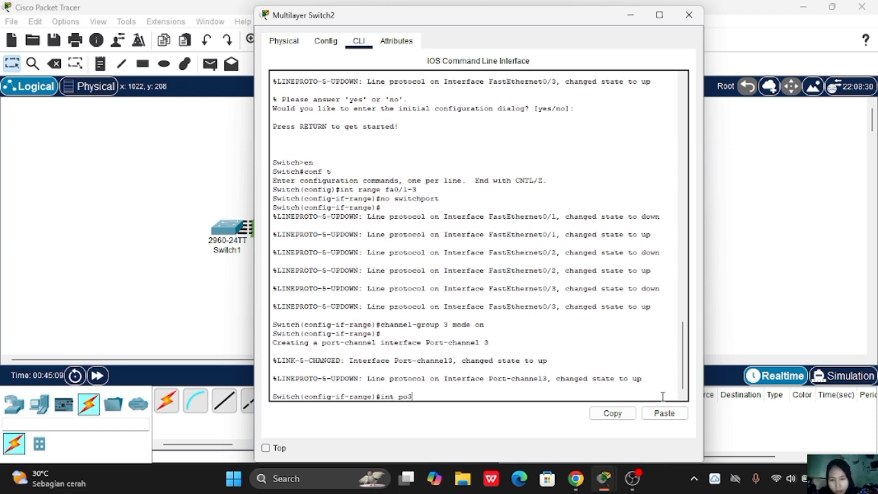
{"action": "key", "text": "Return"}
{"action": "type", "text": "ip add "}
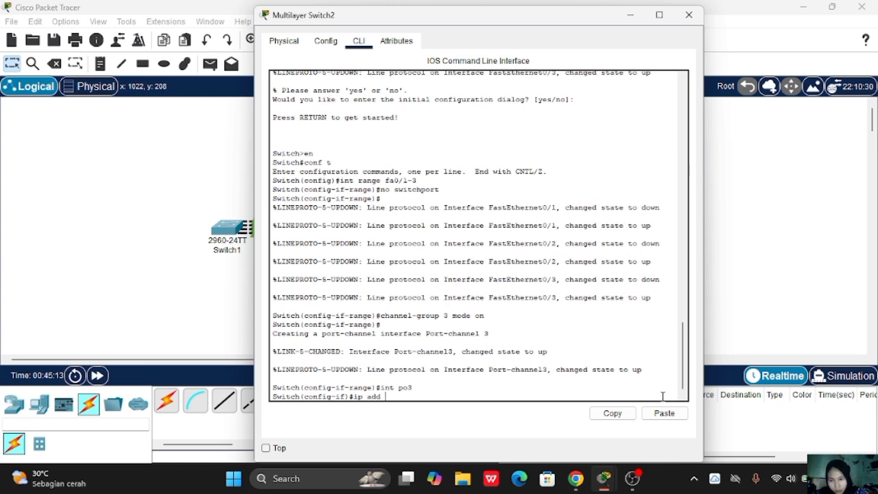
{"action": "type", "text": "10.10.10."}
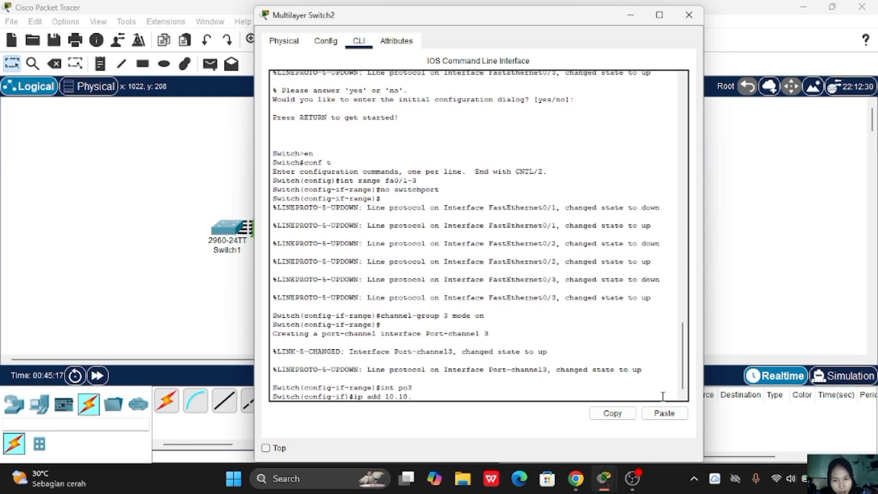
{"action": "type", "text": "10.2 255.25"}
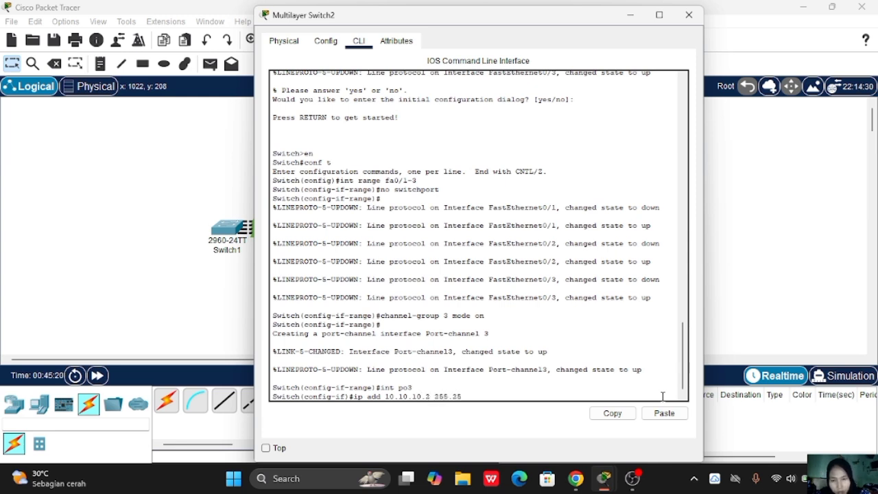
{"action": "type", "text": "5.255.0"}
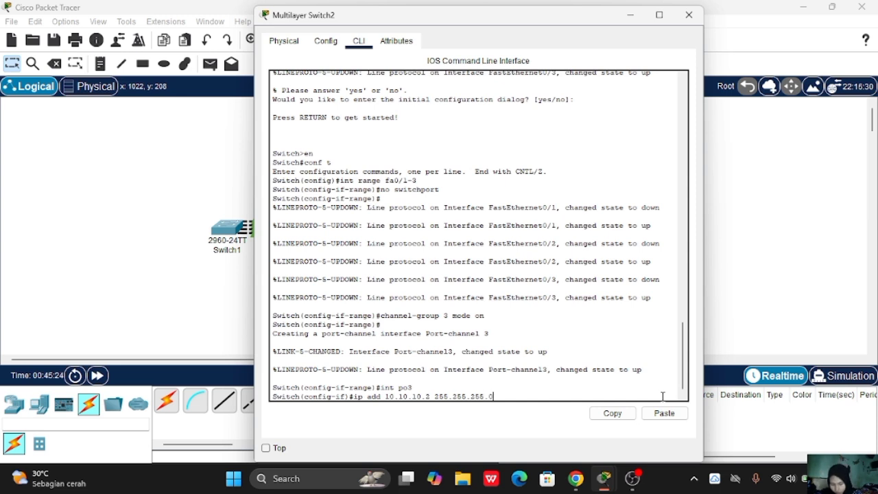
{"action": "key", "text": "Return"}
Step: Display the EtherChannel summary on Multilayer Switch2 from within configuration mode to check port-channel 3
{"action": "type", "text": "do"}
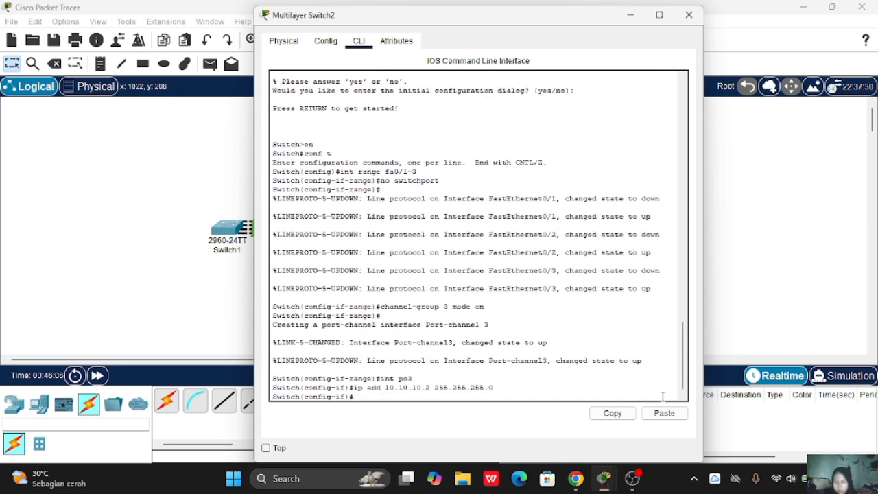
{"action": "type", "text": " sh"}
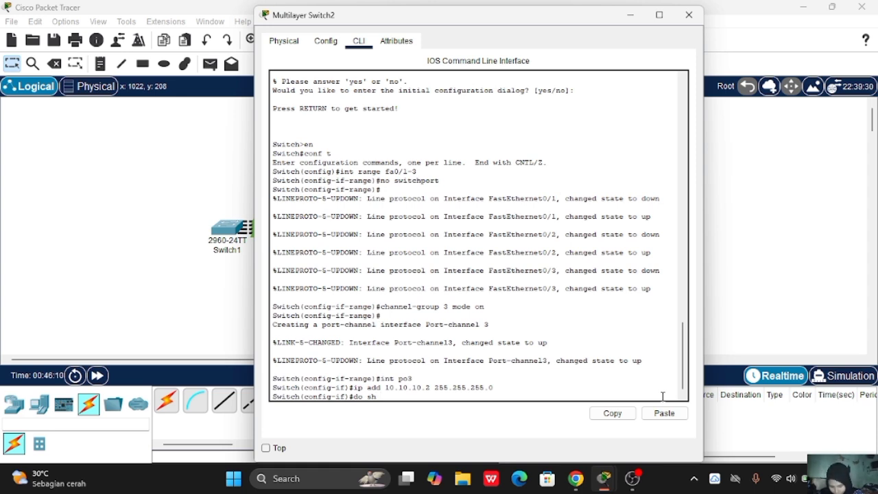
{"action": "type", "text": " ether sum"}
{"action": "key", "text": "Return"}
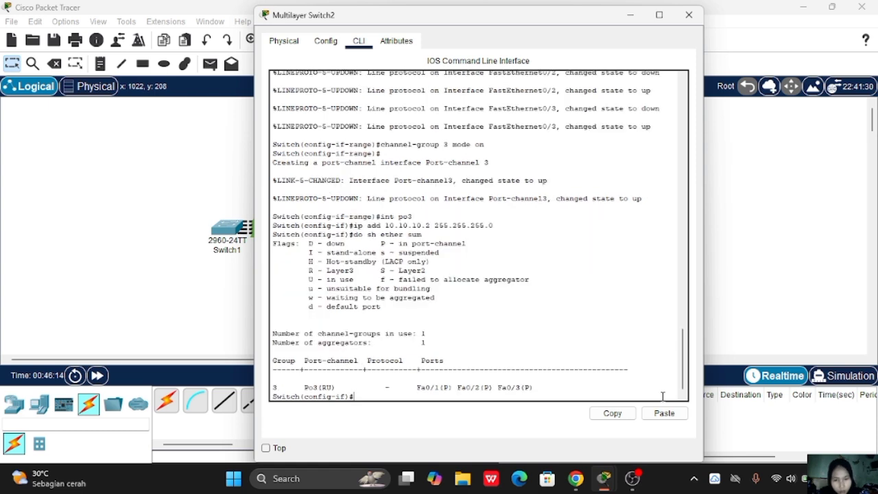